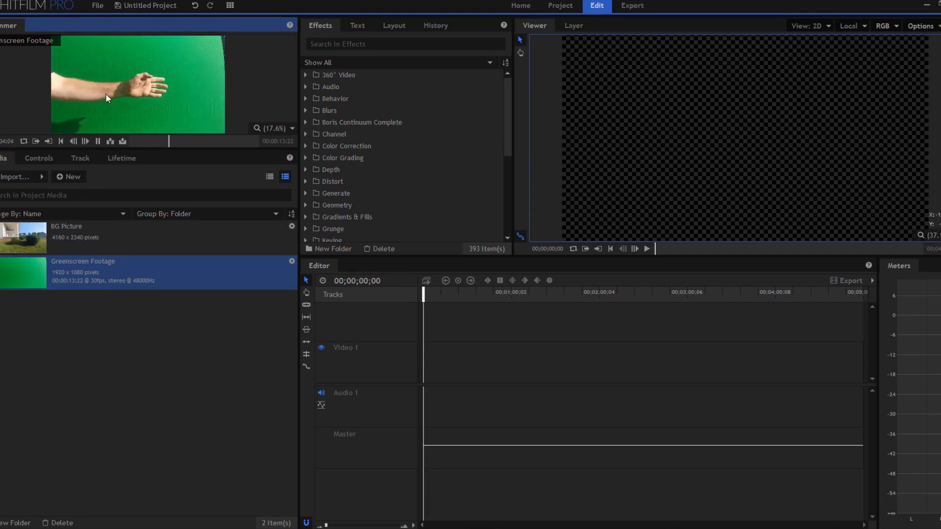
# Stop the footage preview and create a 1080p Full HD, 29.97 fps composite shot named Greenscreen
pyautogui.click(98, 141)
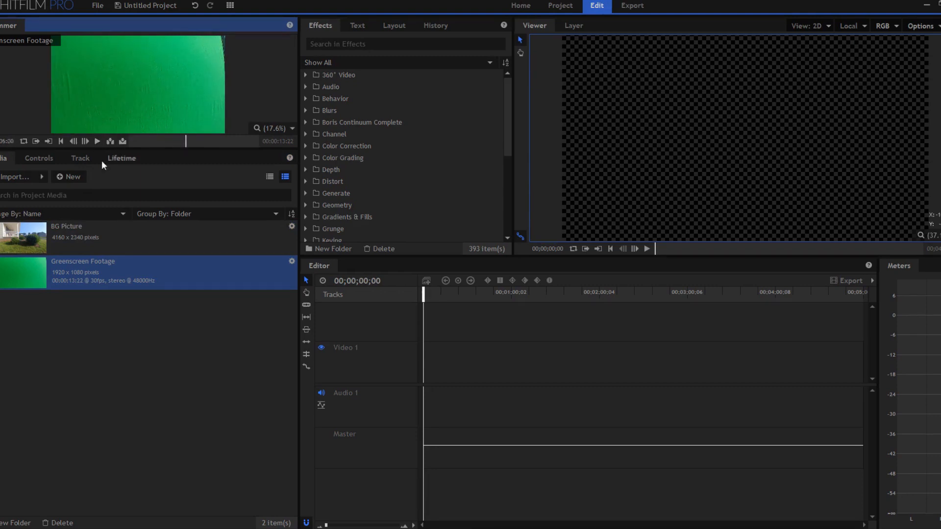
pyautogui.click(68, 177)
pyautogui.click(85, 190)
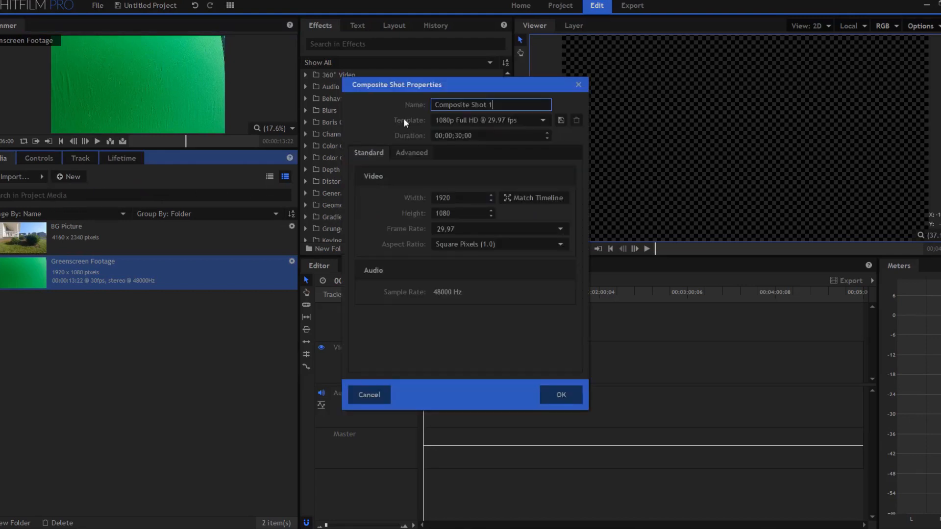
pyautogui.moveTo(515, 105); pyautogui.dragTo(436, 105)
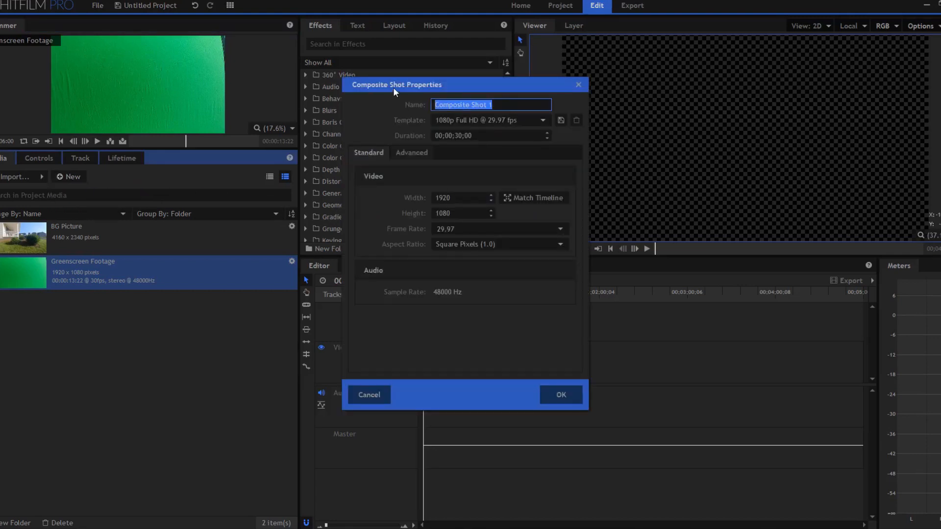
pyautogui.write('Greenscreen')
pyautogui.press('Return')
# Add Greenscreen Footage to the Greenscreen composite shot's timeline and set the shot's duration to 6 seconds
pyautogui.moveTo(45, 314); pyautogui.dragTo(466, 314)
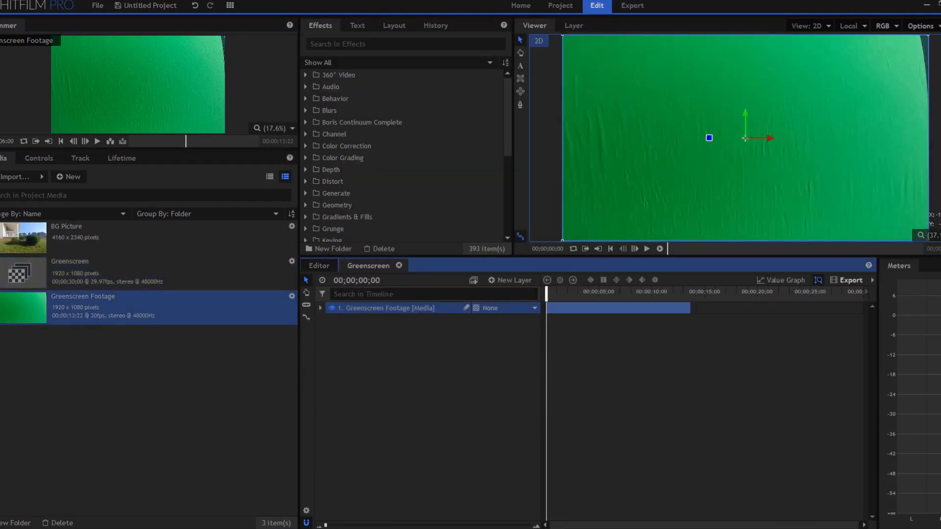
pyautogui.rightClick(91, 272)
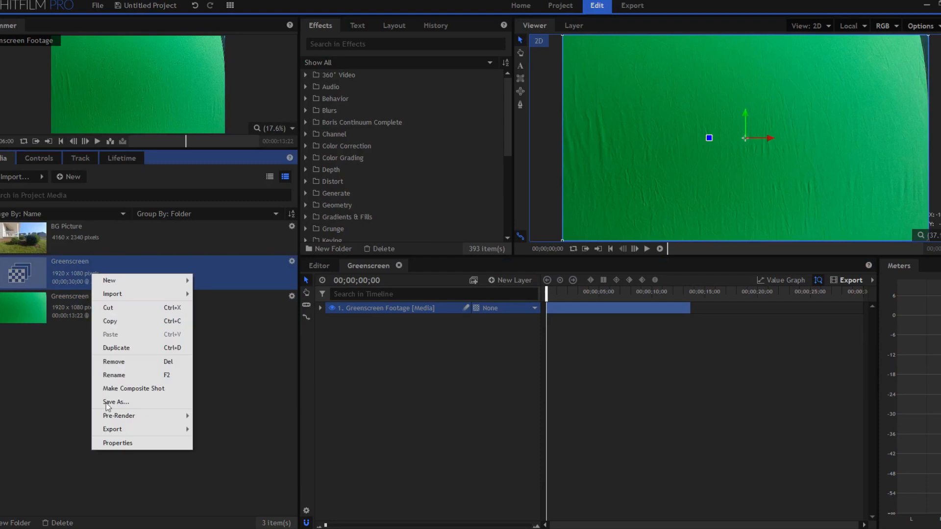
pyautogui.click(115, 443)
pyautogui.click(458, 135)
pyautogui.doubleClick(457, 135)
pyautogui.write('6')
pyautogui.press('Return')
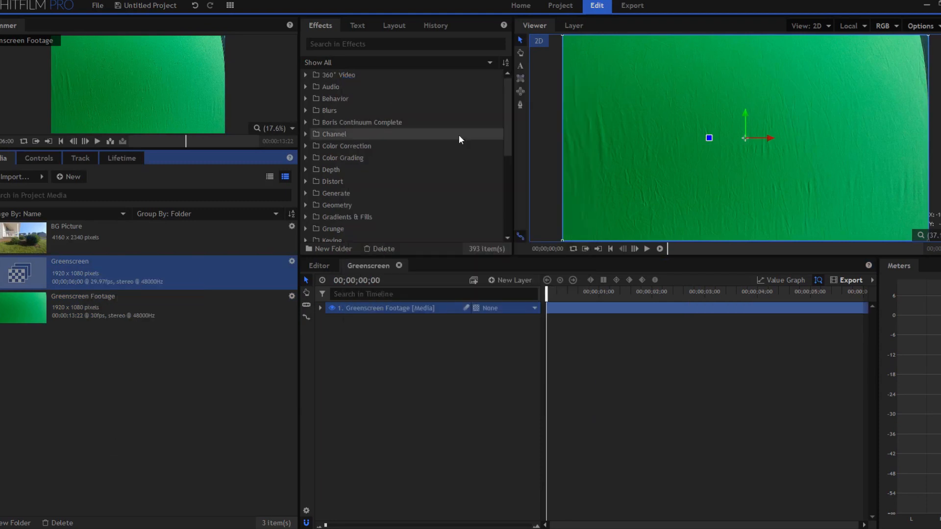
# Play the composite shot and shift the footage layer earlier so that it ends at about 4.5 seconds
pyautogui.click(647, 250)
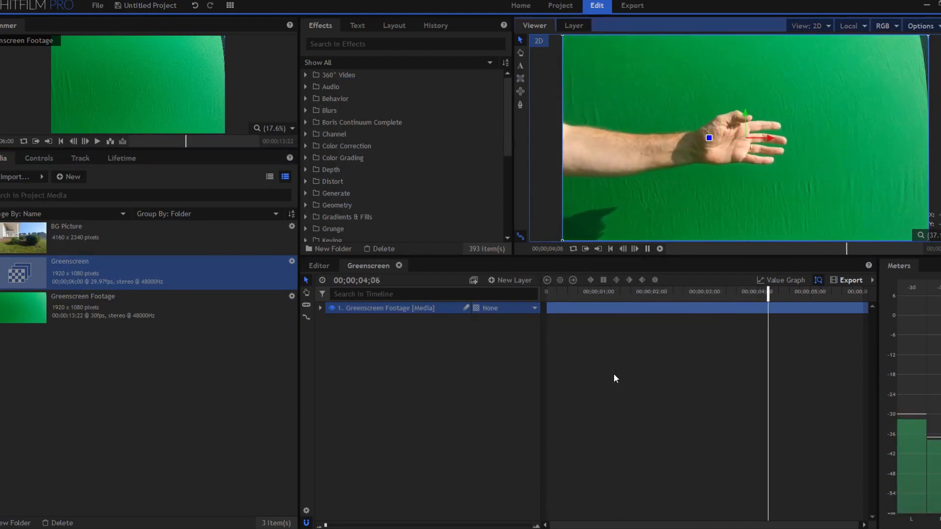
pyautogui.click(618, 347)
# Search the effects for "green" and apply the Greenscreen Key preset to the Greenscreen Footage layer
pyautogui.click(345, 44)
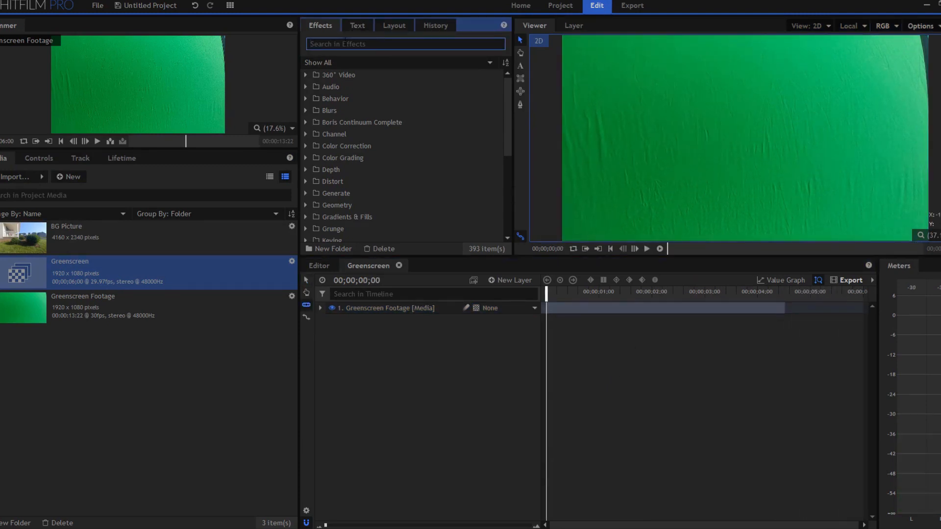
pyautogui.scroll(-1, 804, 132)
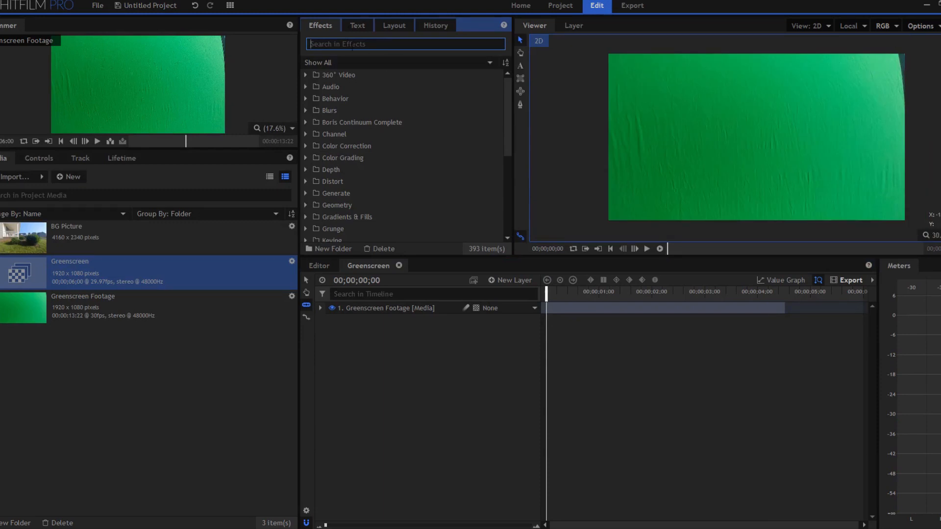
pyautogui.write('green')
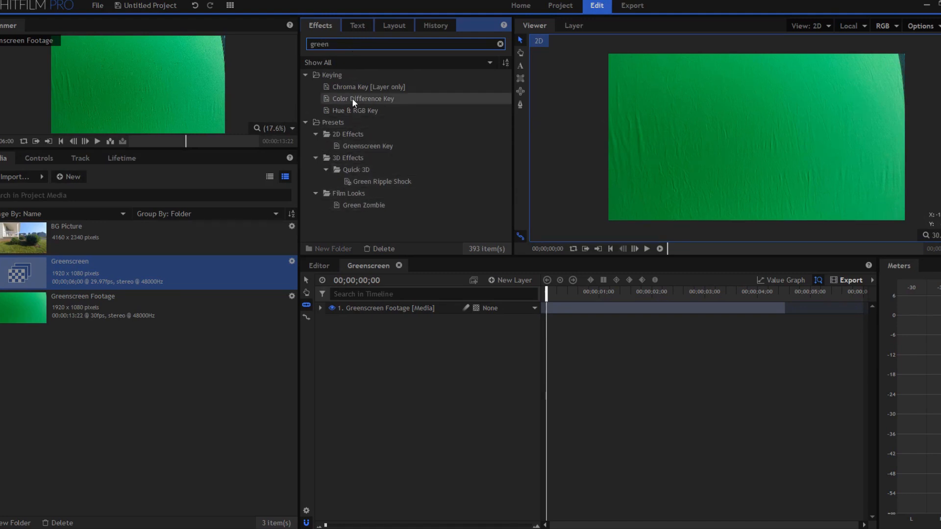
pyautogui.click(363, 147)
pyautogui.moveTo(363, 146); pyautogui.dragTo(375, 308)
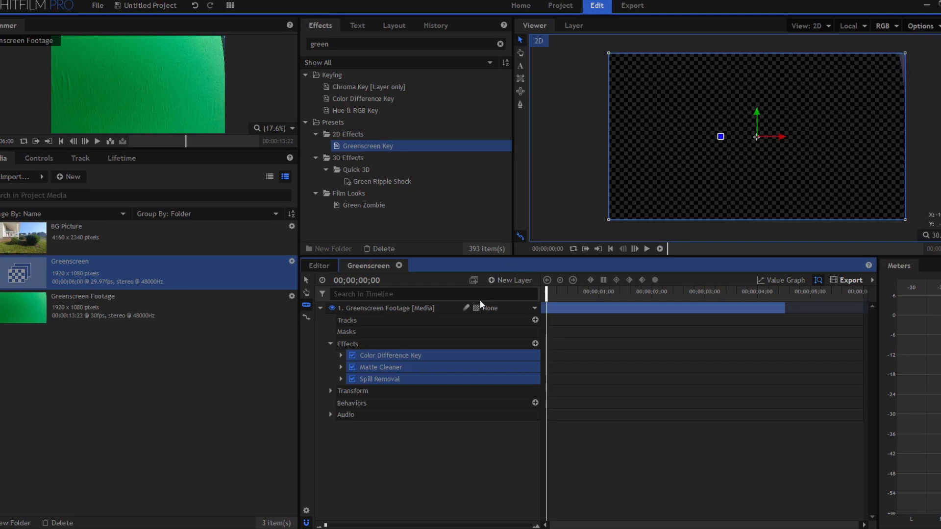
# At 00;00;02;01, draw a closed freehand mask loosely around the arm, excluding the frame's upper-right and lower-right corners
pyautogui.click(654, 293)
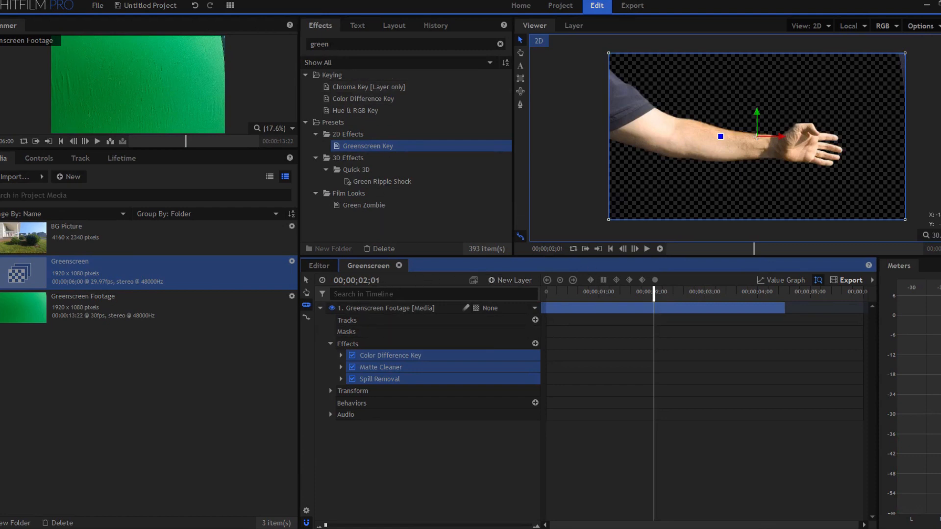
pyautogui.moveTo(334, 45); pyautogui.dragTo(286, 43)
pyautogui.press('BackSpace')
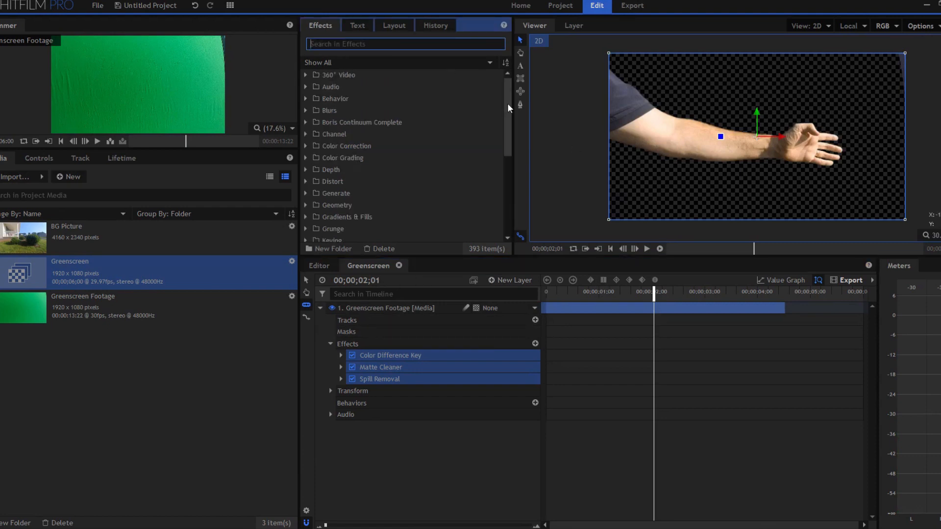
pyautogui.click(520, 103)
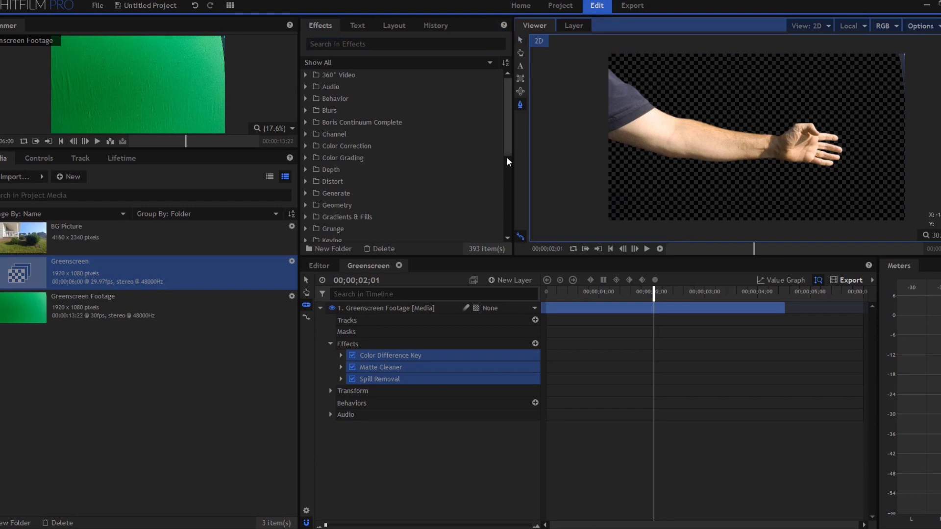
pyautogui.click(867, 47)
pyautogui.click(915, 128)
pyautogui.click(868, 230)
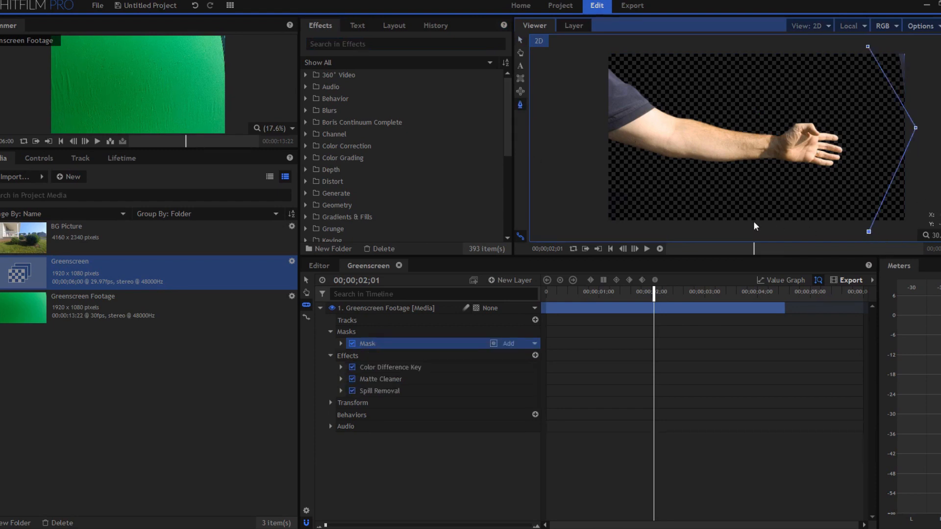
pyautogui.click(724, 200)
pyautogui.click(639, 175)
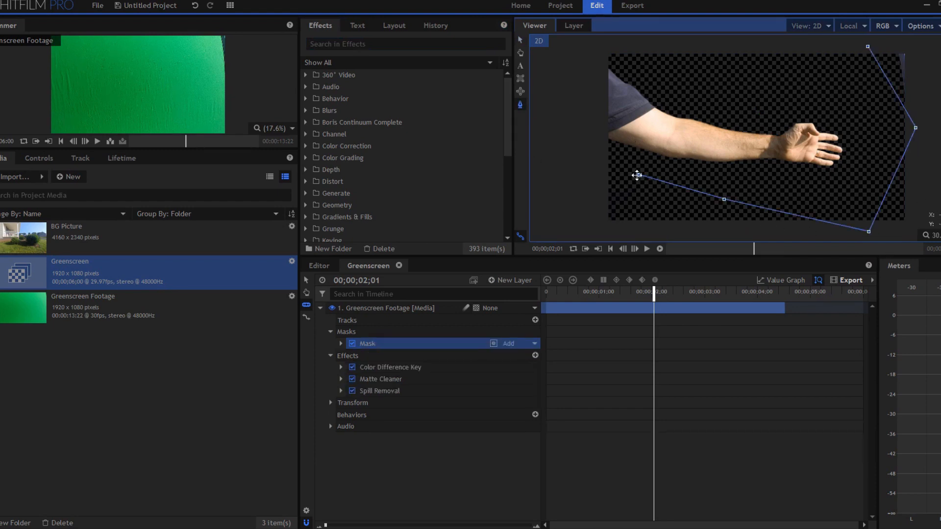
pyautogui.moveTo(637, 175); pyautogui.dragTo(629, 189)
pyautogui.click(587, 188)
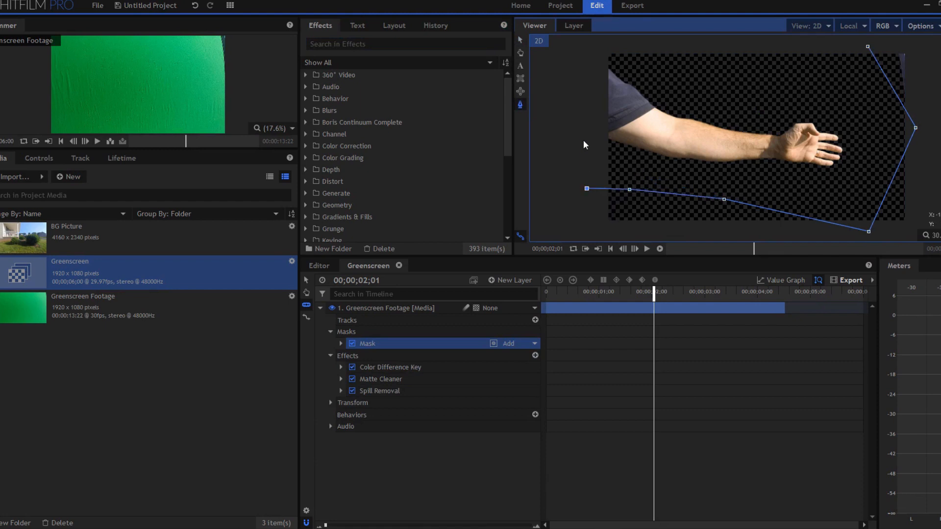
pyautogui.click(592, 39)
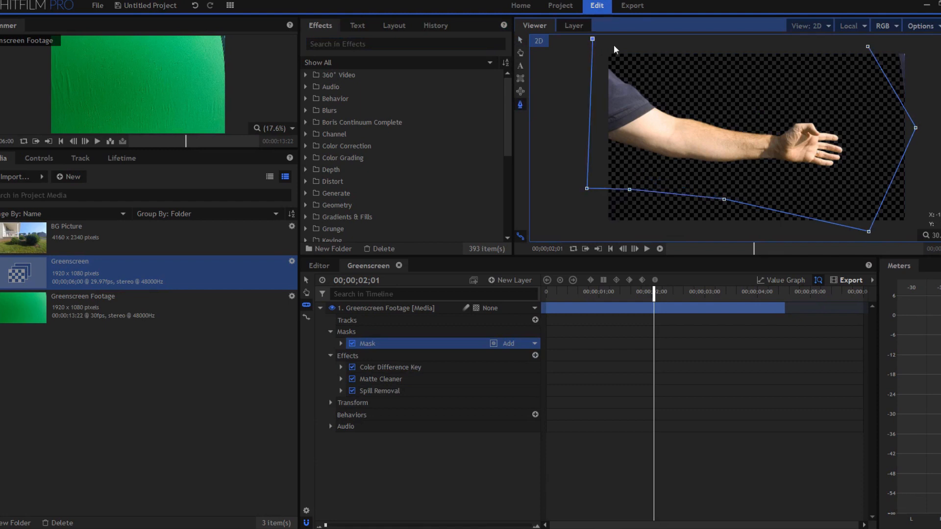
pyautogui.click(867, 46)
# Find the end of the arm movement at 00;00;04;00 and set the Greenscreen composite shot's duration to 4 seconds
pyautogui.moveTo(652, 296); pyautogui.dragTo(757, 283)
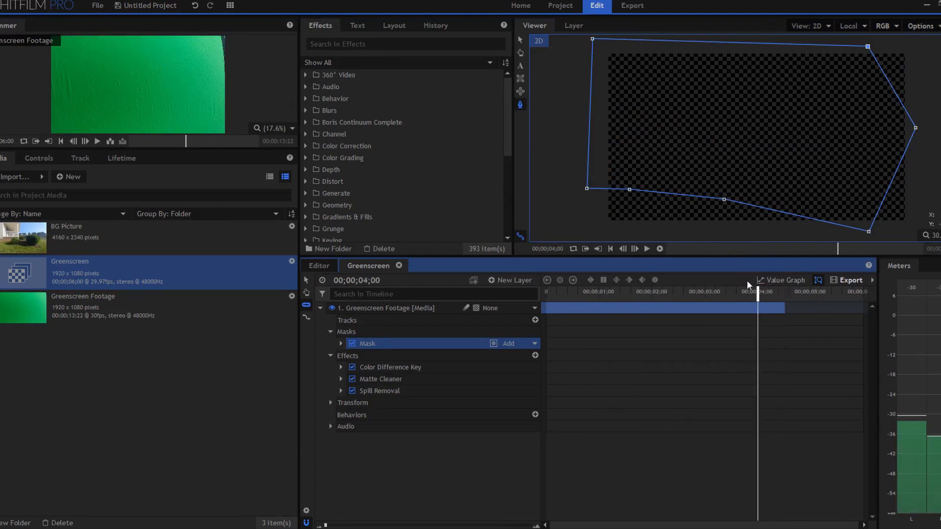
pyautogui.rightClick(71, 271)
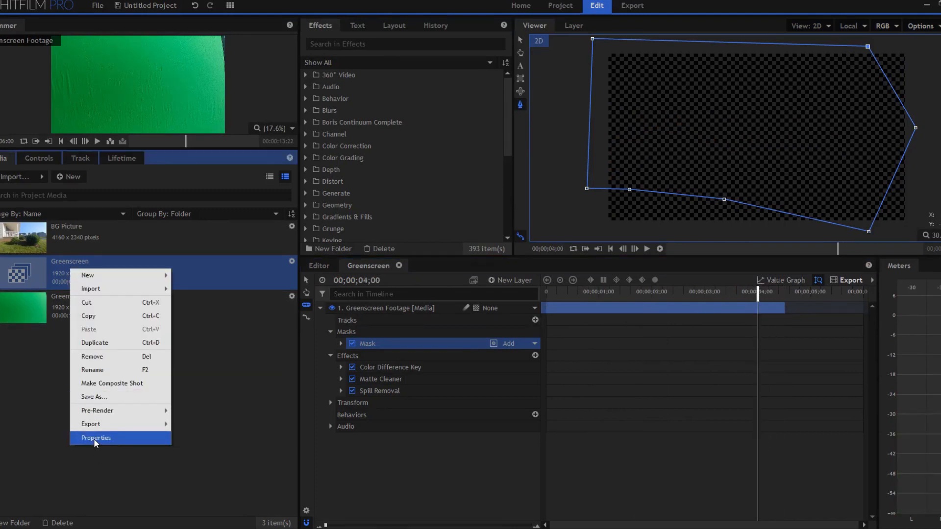
pyautogui.click(96, 437)
pyautogui.click(458, 136)
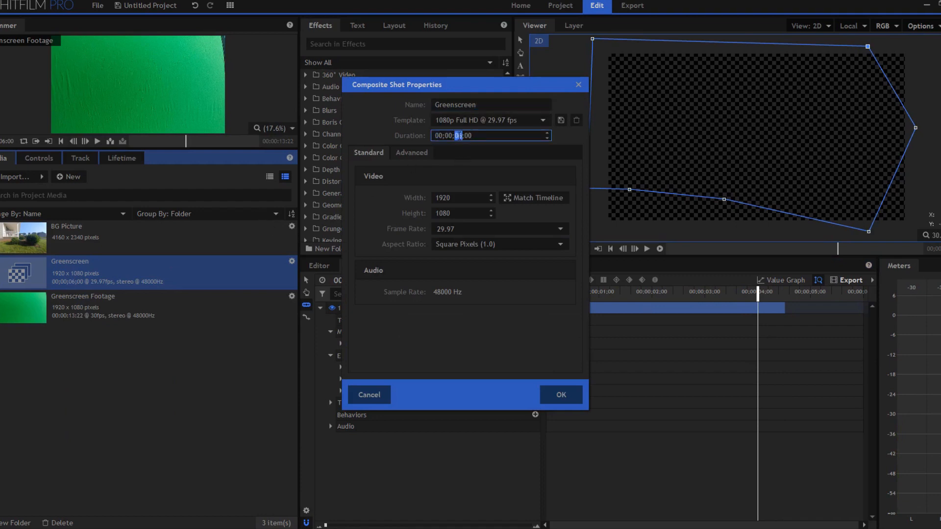
pyautogui.click(561, 394)
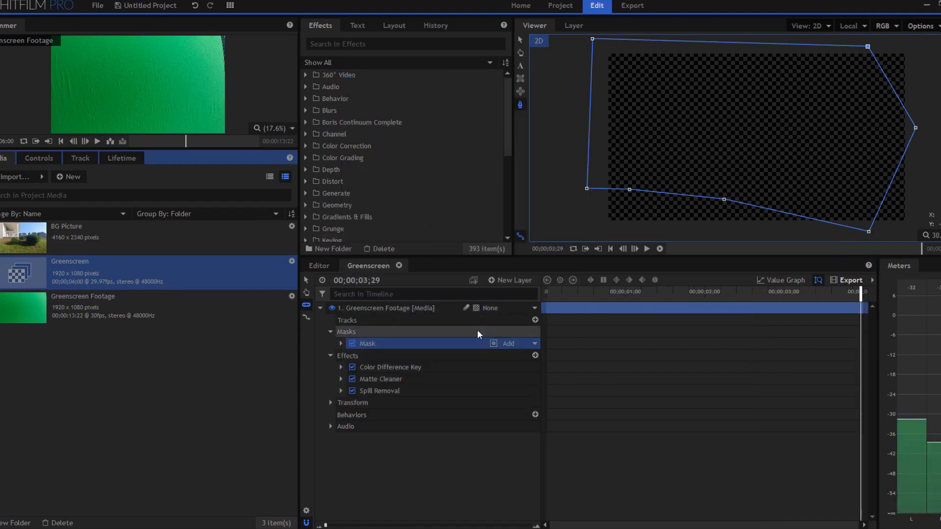
# Collapse the footage layer's properties and start a pre-render of the Greenscreen composite shot
pyautogui.click(320, 308)
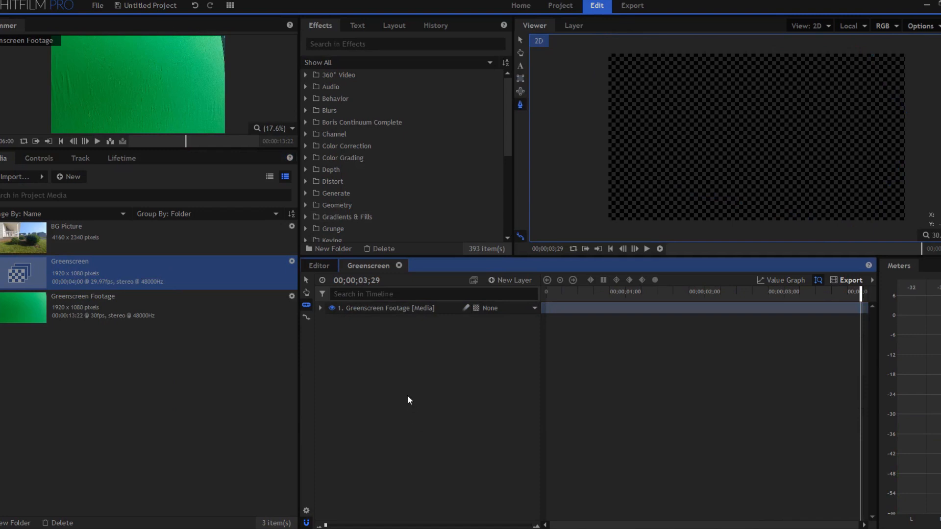
pyautogui.rightClick(83, 273)
pyautogui.moveTo(135, 416)
pyautogui.click(226, 415)
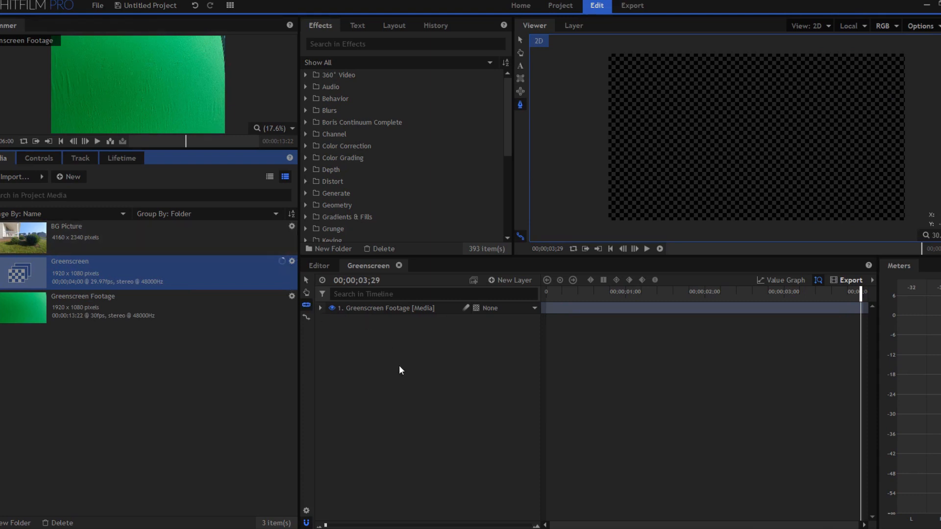
# Create a 1080p Full HD, 29.97 fps composite shot named Ring with a duration of 4 seconds
pyautogui.click(73, 177)
pyautogui.click(86, 188)
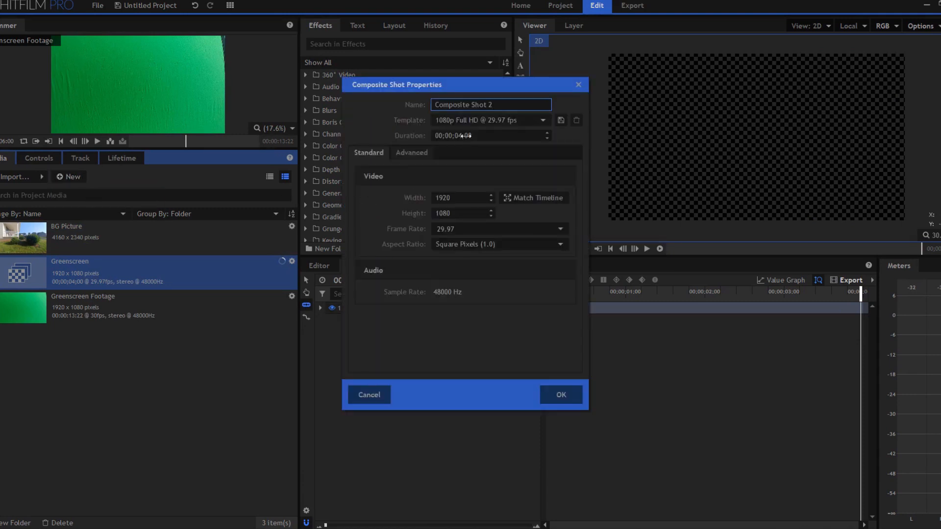
pyautogui.moveTo(492, 105); pyautogui.dragTo(378, 122)
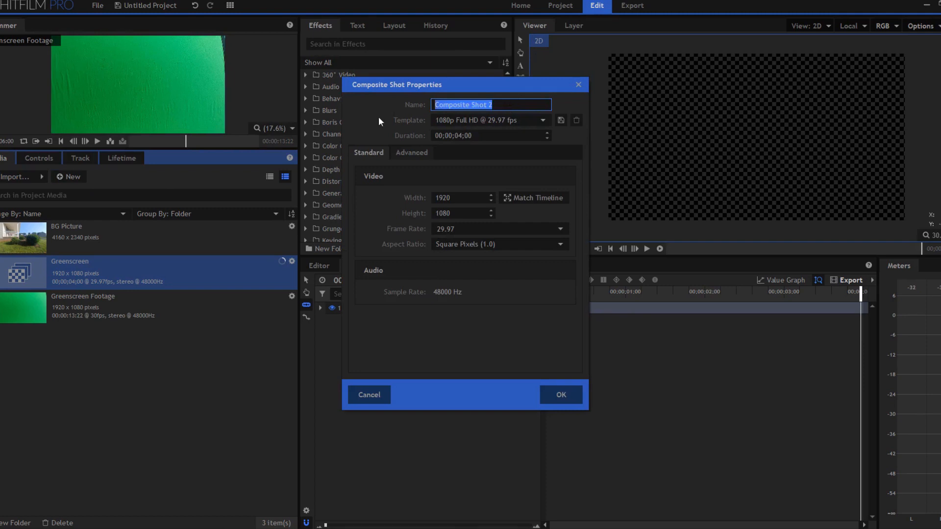
pyautogui.write('Greenscreen')
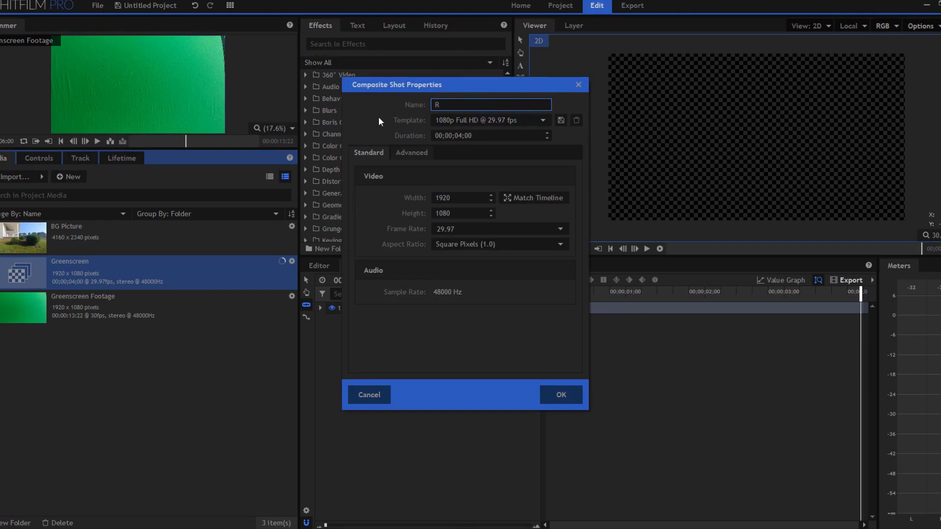
pyautogui.press('Return')
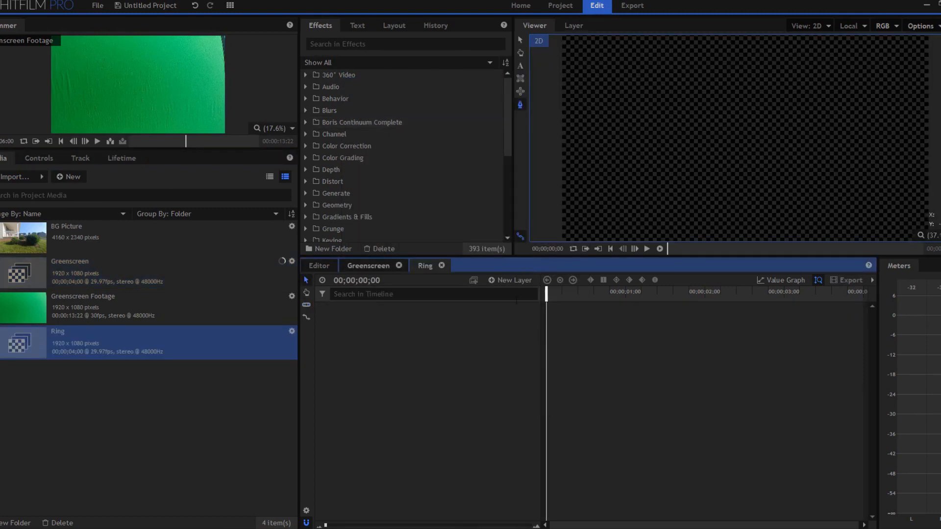
# Add a black 1920 x 1080 plane layer to the Ring composite shot
pyautogui.click(514, 279)
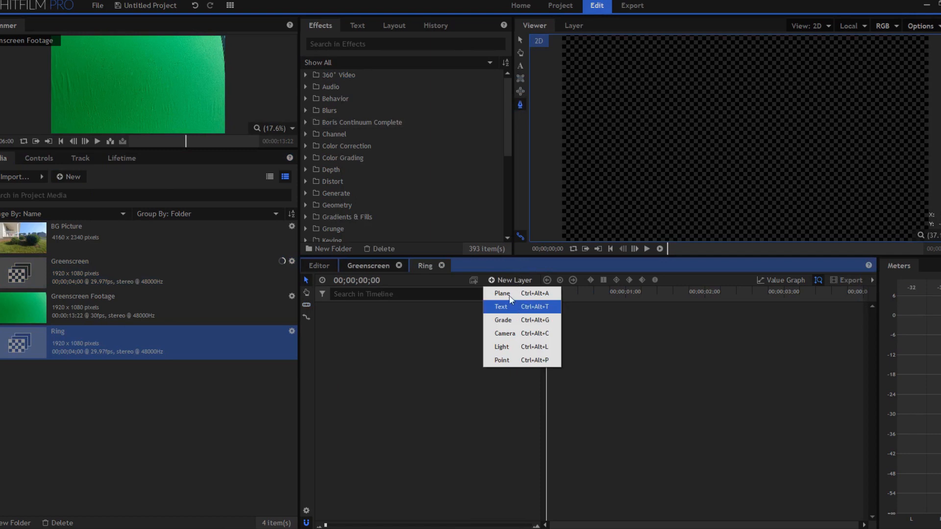
pyautogui.click(521, 318)
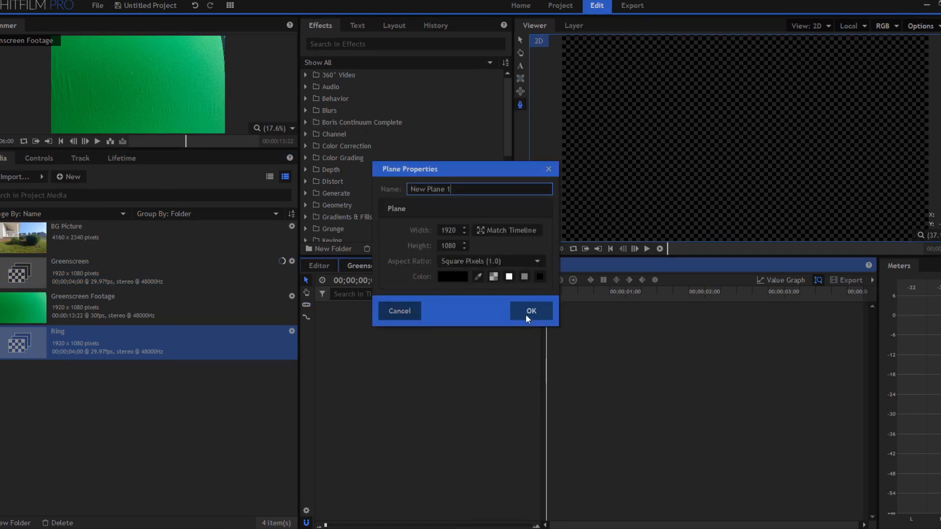
pyautogui.click(526, 316)
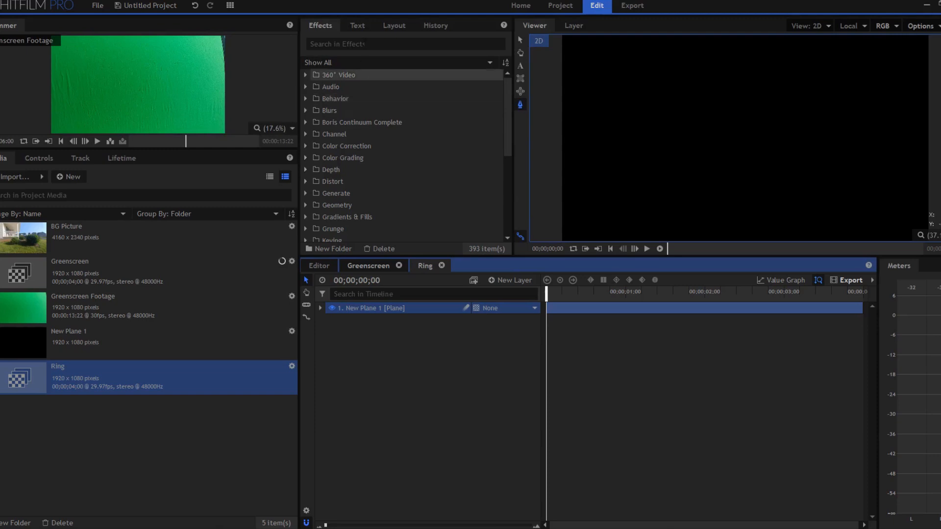
# Search the effects for "fire" and apply the layer-only Fire effect to the plane
pyautogui.click(361, 44)
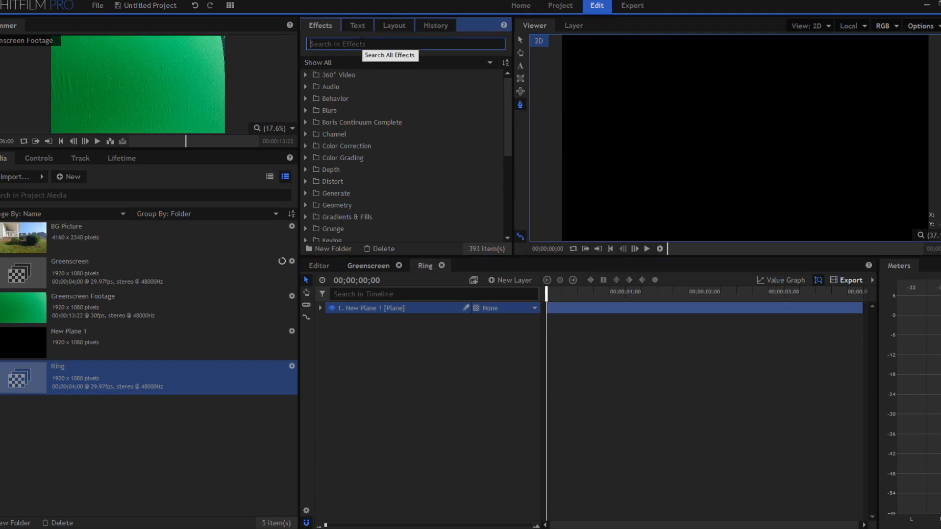
pyautogui.write('fire')
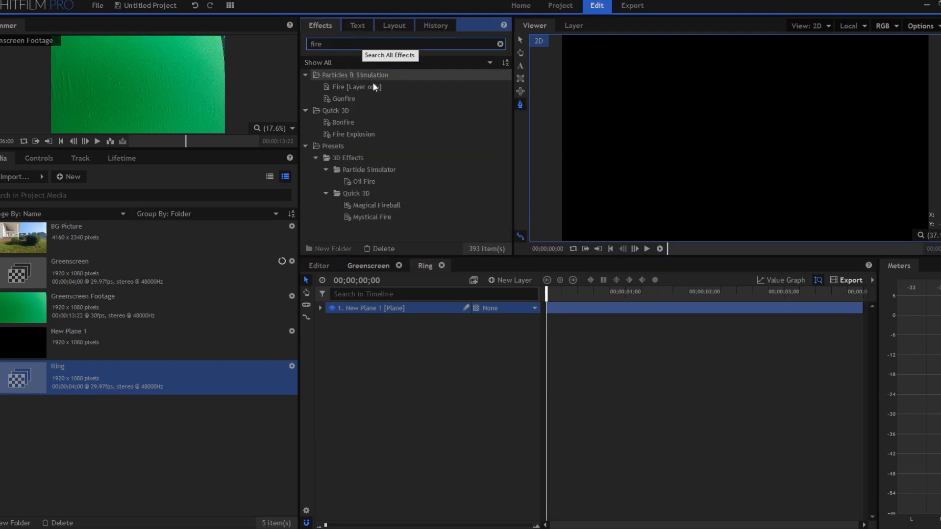
pyautogui.moveTo(353, 84); pyautogui.dragTo(382, 309)
# Preview the fire, return to the first frame, shift the plane layer earlier and extend its end to the end of the timeline
pyautogui.click(646, 248)
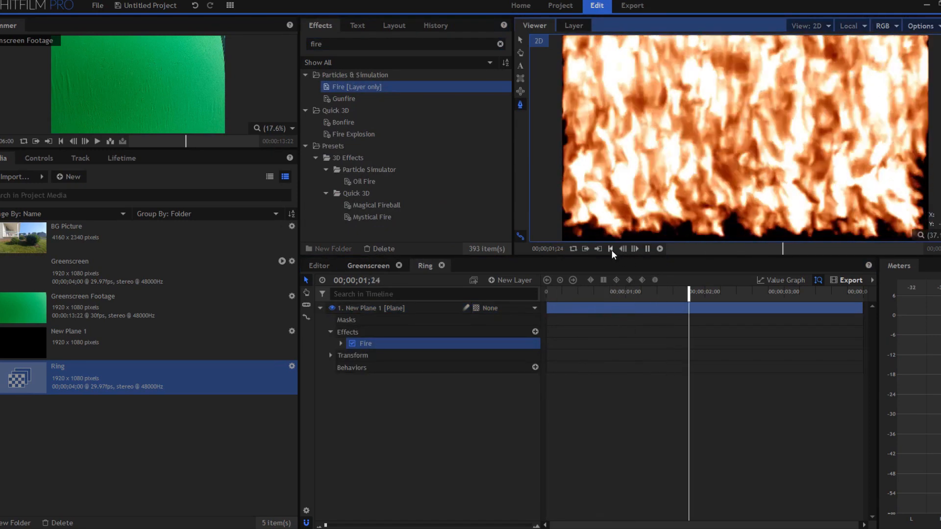
pyautogui.click(611, 249)
pyautogui.click(710, 304)
pyautogui.moveTo(710, 306); pyautogui.dragTo(642, 308)
pyautogui.moveTo(791, 312); pyautogui.dragTo(862, 309)
pyautogui.click(515, 324)
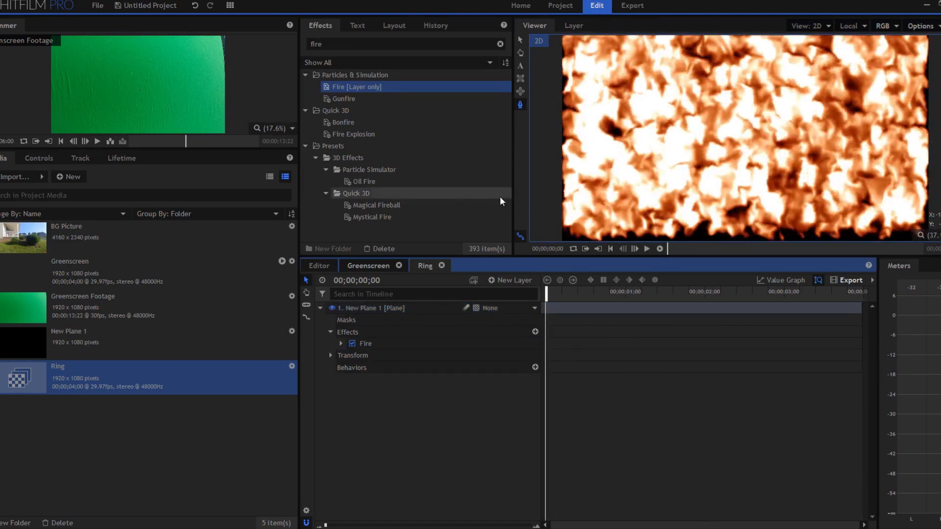
# Draw a wide rectangular mask across the middle of the plane layer and preview the masked fire
pyautogui.click(520, 79)
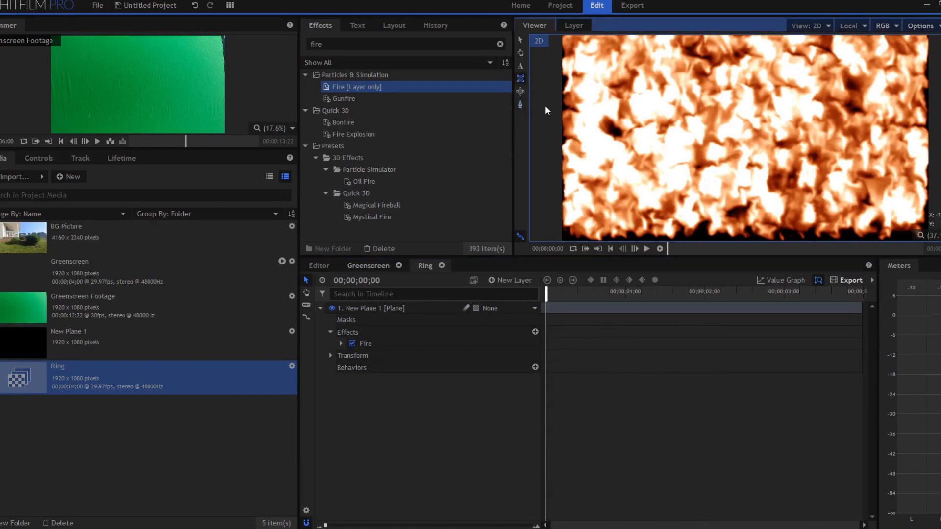
pyautogui.click(372, 307)
pyautogui.moveTo(548, 101); pyautogui.dragTo(940, 162)
pyautogui.moveTo(547, 293); pyautogui.dragTo(684, 296)
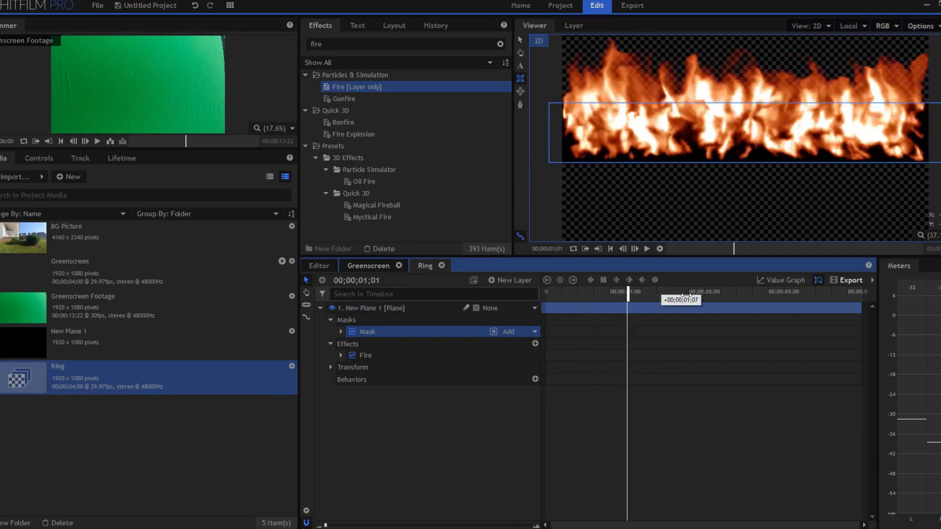
pyautogui.click(456, 447)
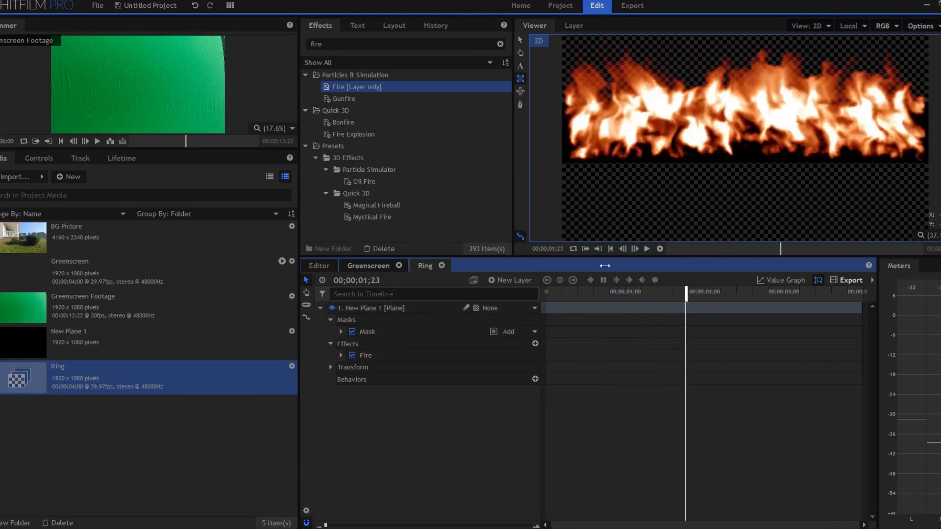
pyautogui.click(610, 249)
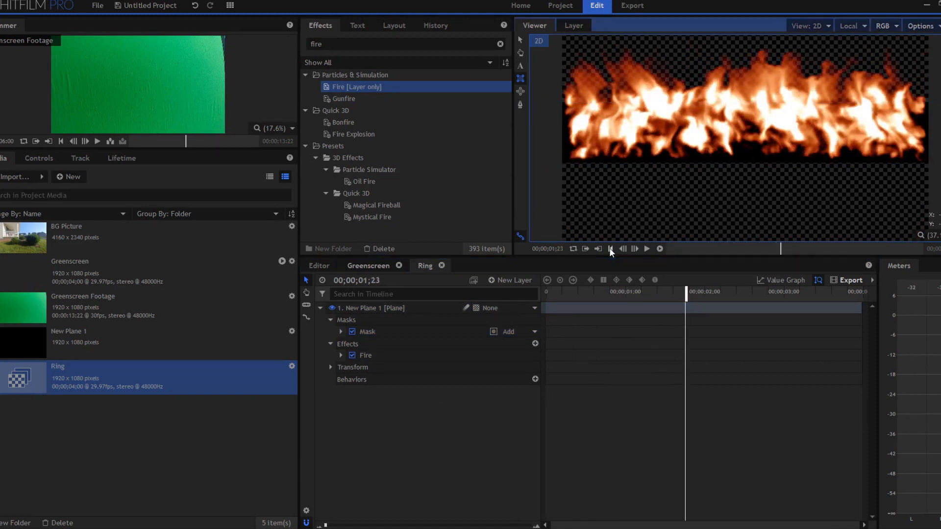
pyautogui.click(557, 297)
pyautogui.press('space')
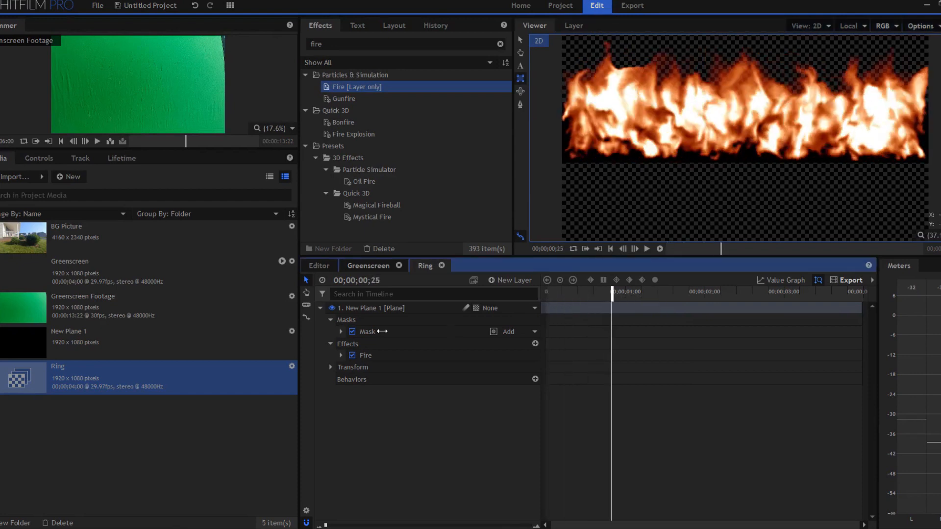
pyautogui.click(340, 354)
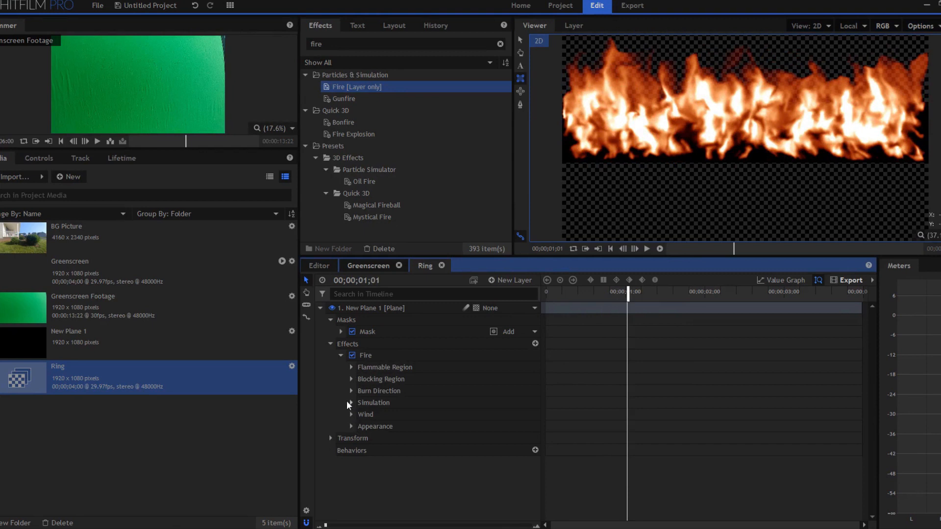
pyautogui.click(350, 426)
pyautogui.click(351, 425)
pyautogui.click(342, 356)
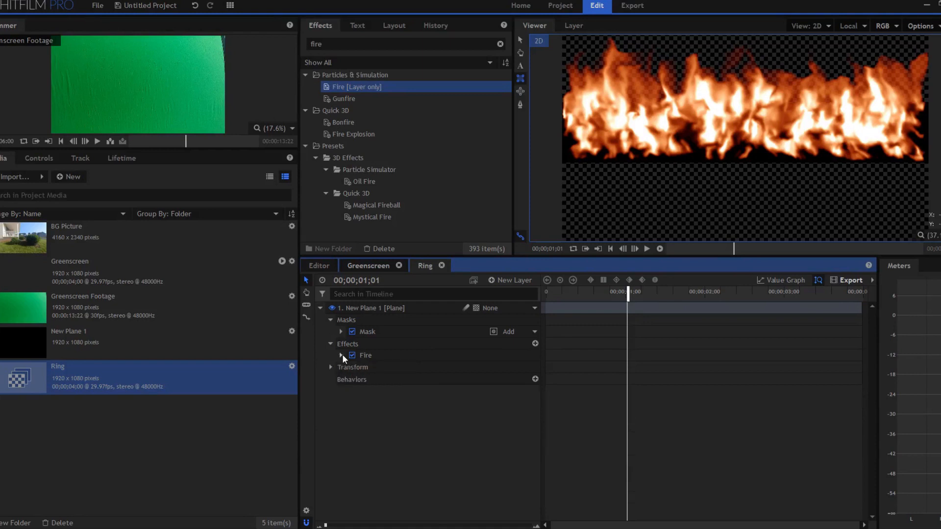
# Add a grade layer above the fire plane, apply the Polar Warp effect to it and preview the ring
pyautogui.click(511, 279)
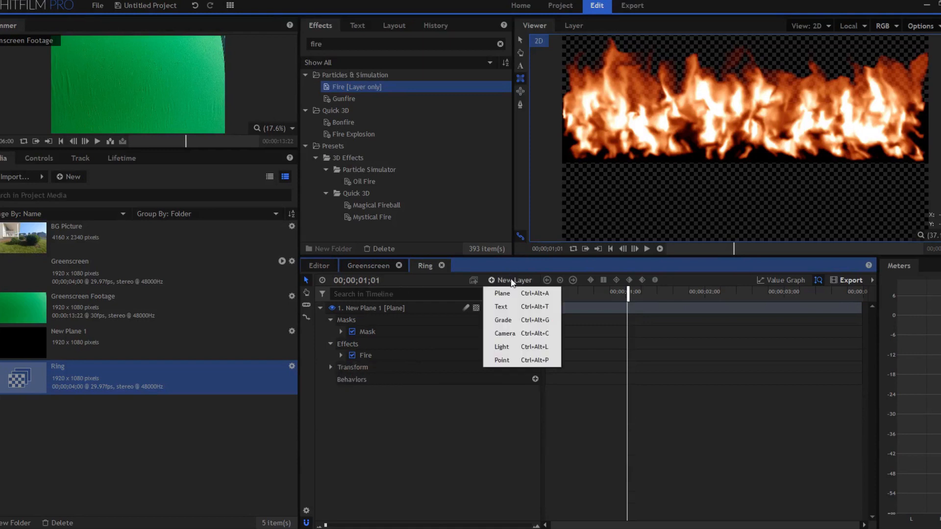
pyautogui.click(502, 321)
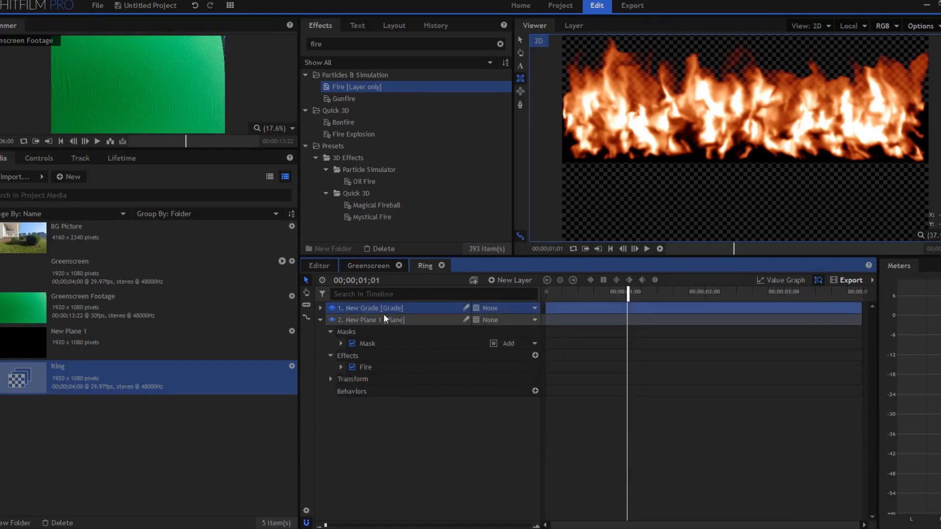
pyautogui.click(342, 48)
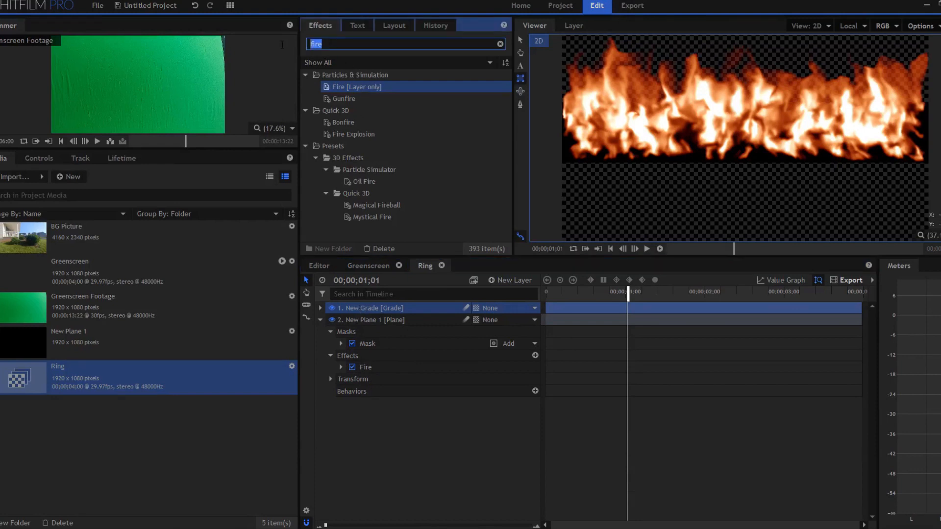
pyautogui.write('pol')
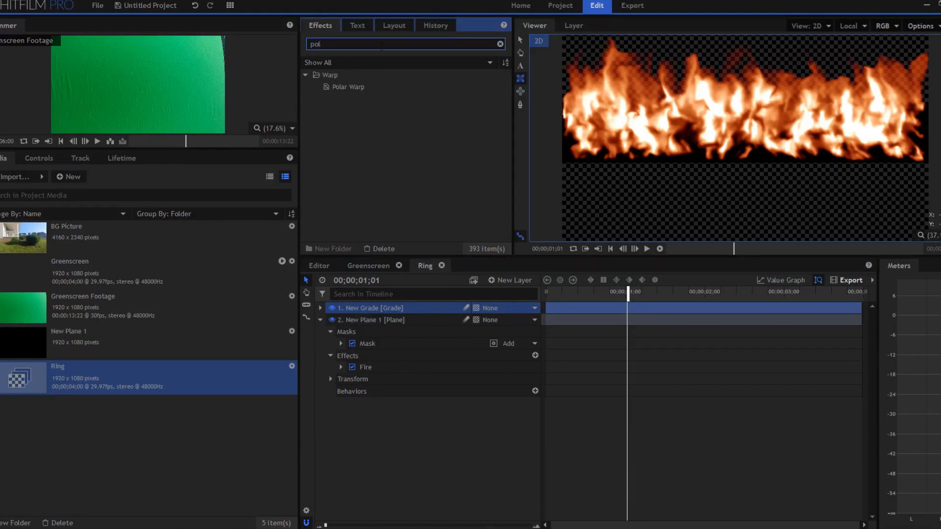
pyautogui.click(355, 87)
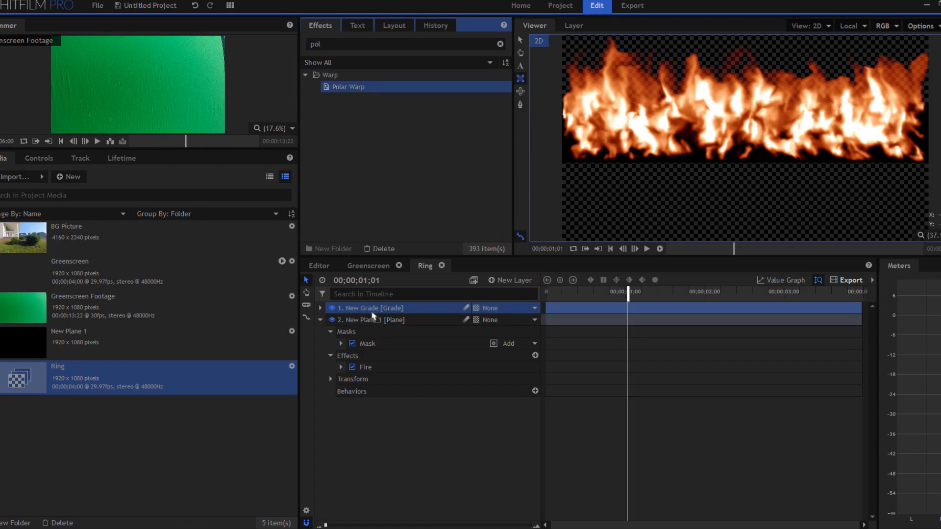
pyautogui.moveTo(371, 309); pyautogui.dragTo(368, 308)
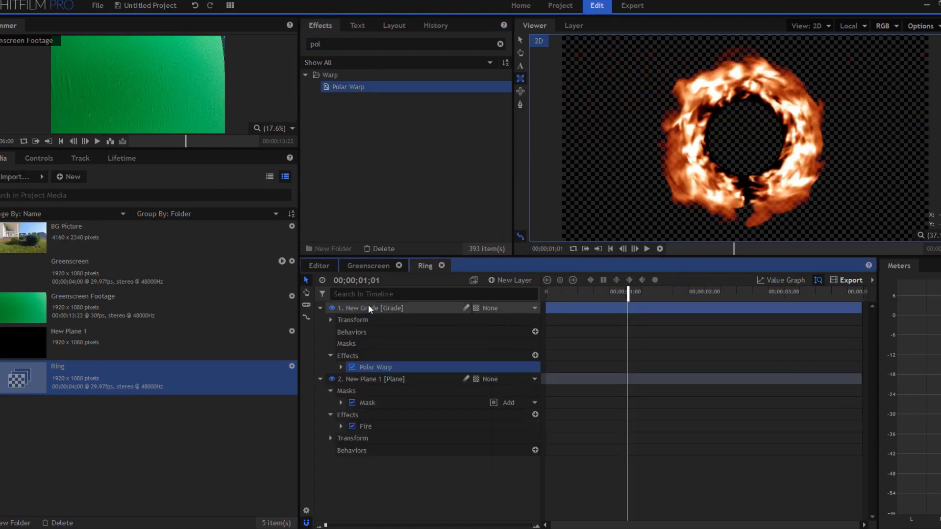
pyautogui.click(610, 249)
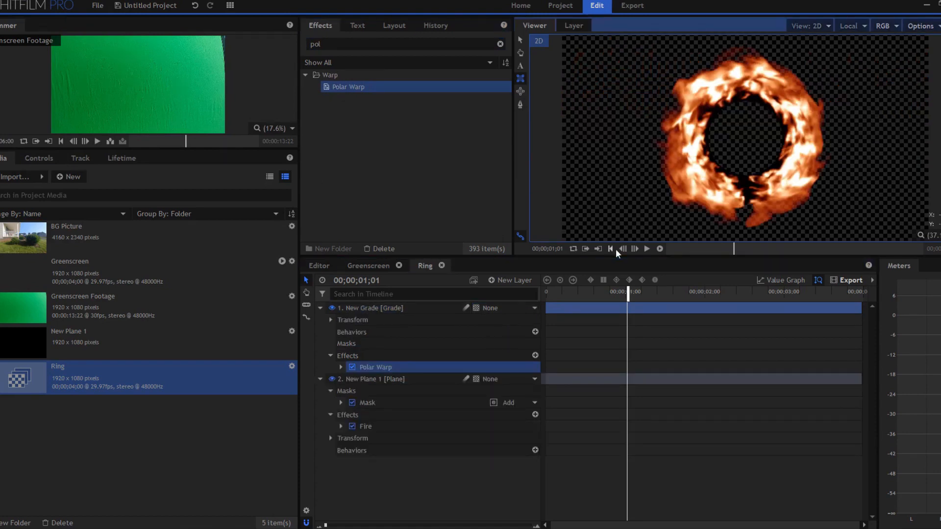
pyautogui.click(646, 249)
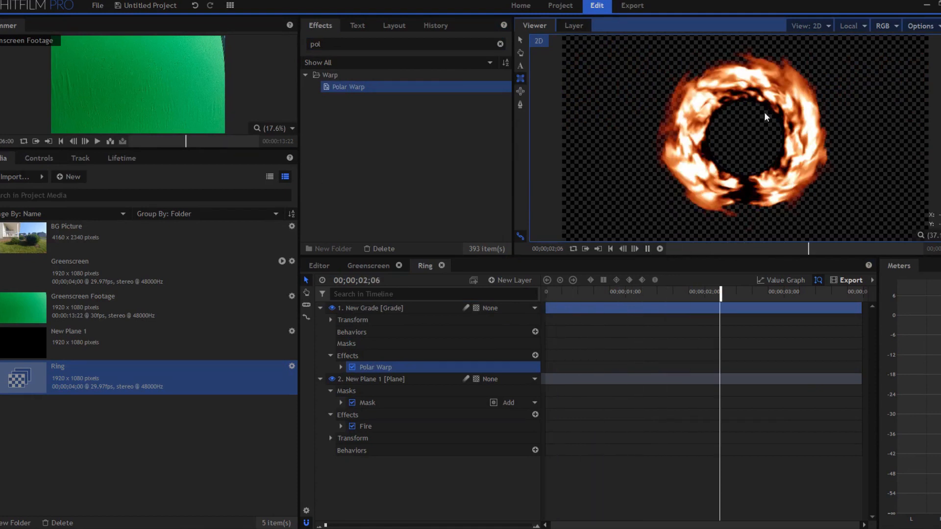
pyautogui.press('space')
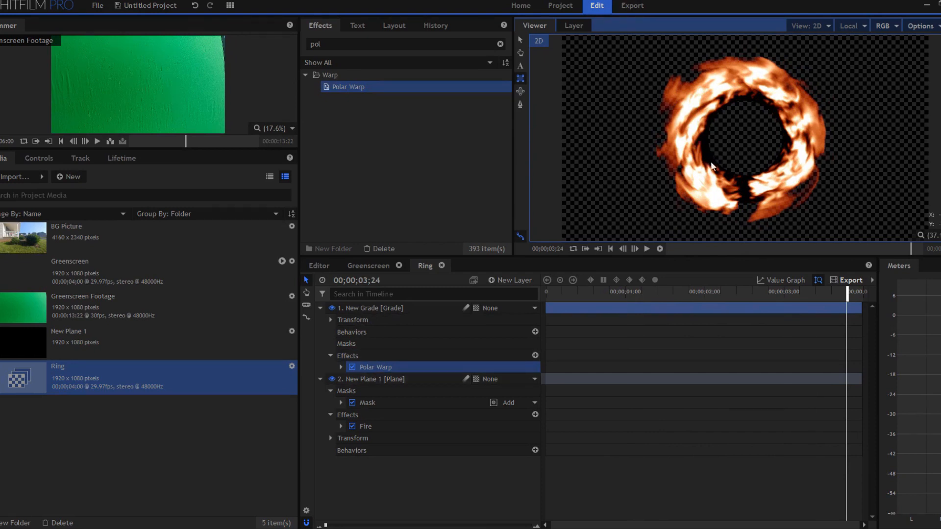
# Search the effects for "dem" and apply the Demult effect to the grade layer
pyautogui.moveTo(356, 40); pyautogui.dragTo(269, 51)
pyautogui.write('dem')
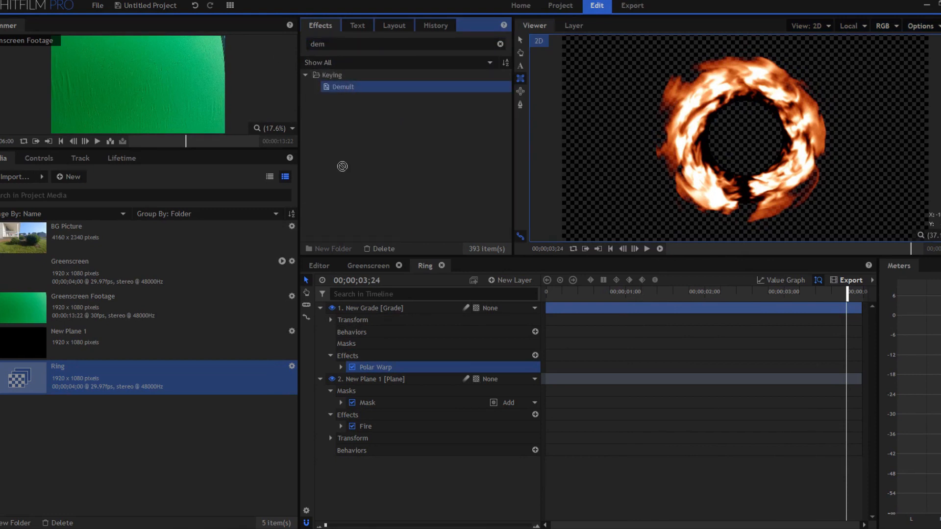
pyautogui.moveTo(342, 166); pyautogui.dragTo(354, 305)
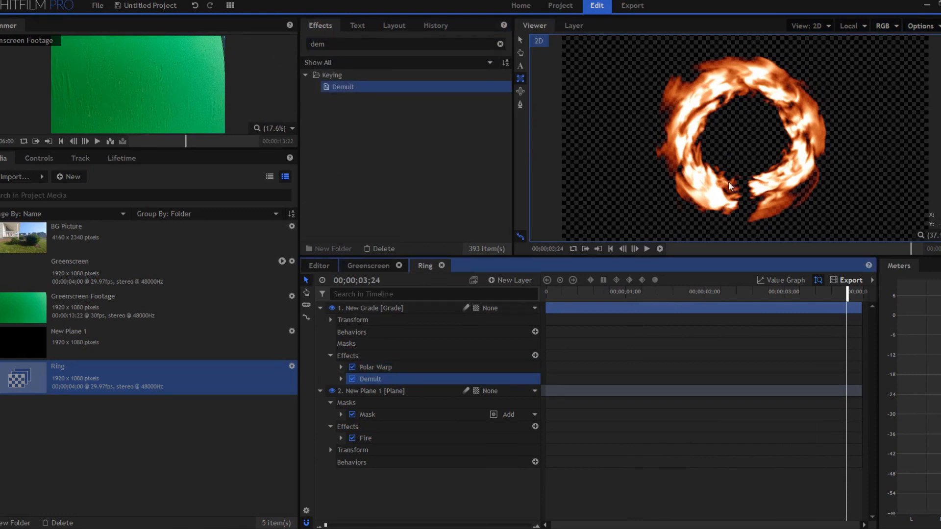
pyautogui.click(392, 475)
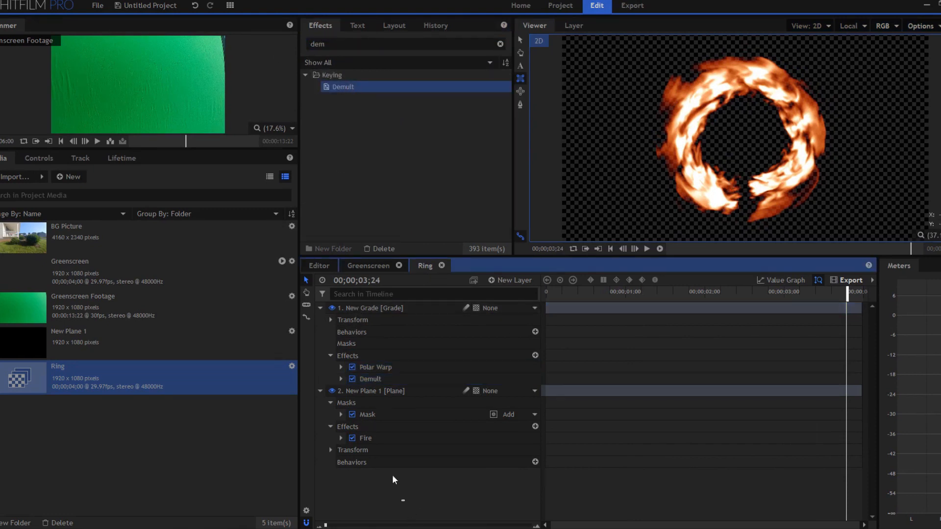
pyautogui.click(319, 308)
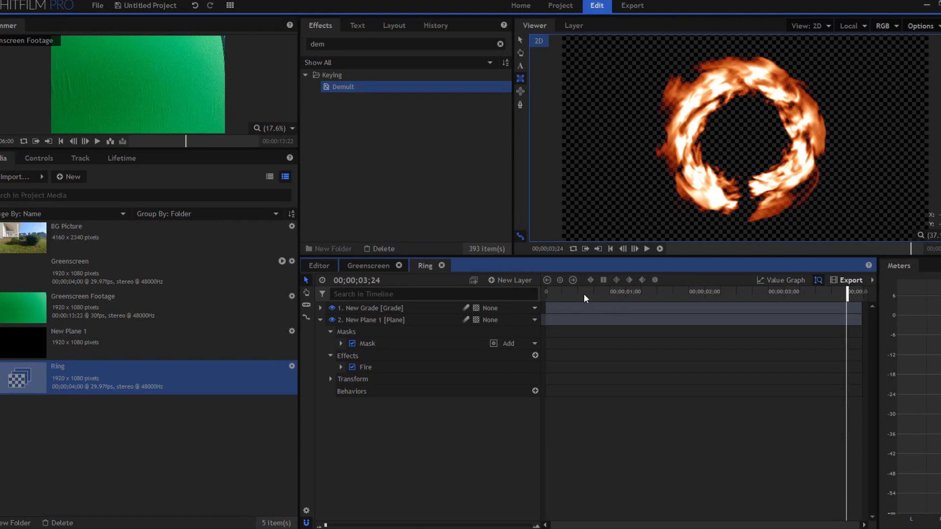
# Create a 1080p Full HD, 29.97 fps composite shot named Ring of Fire with a duration of 4 seconds
pyautogui.click(73, 177)
pyautogui.click(89, 192)
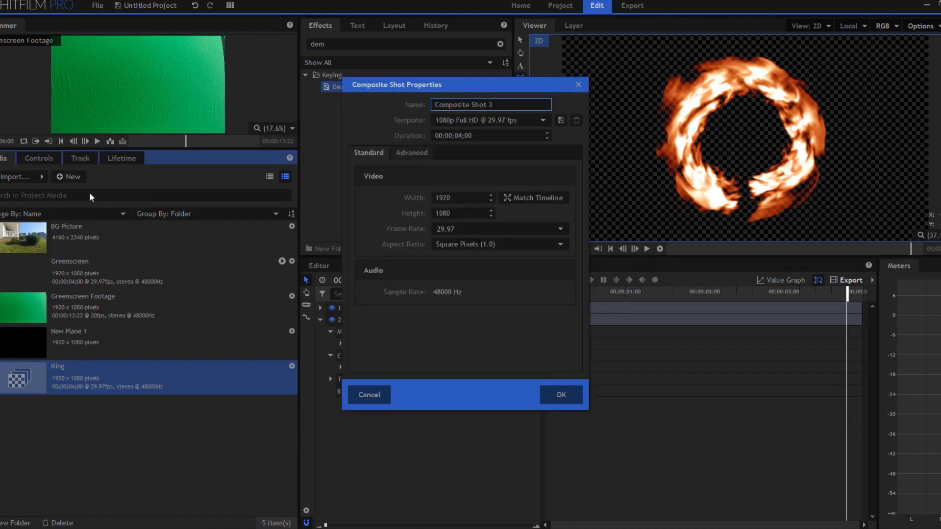
pyautogui.moveTo(504, 105); pyautogui.dragTo(376, 105)
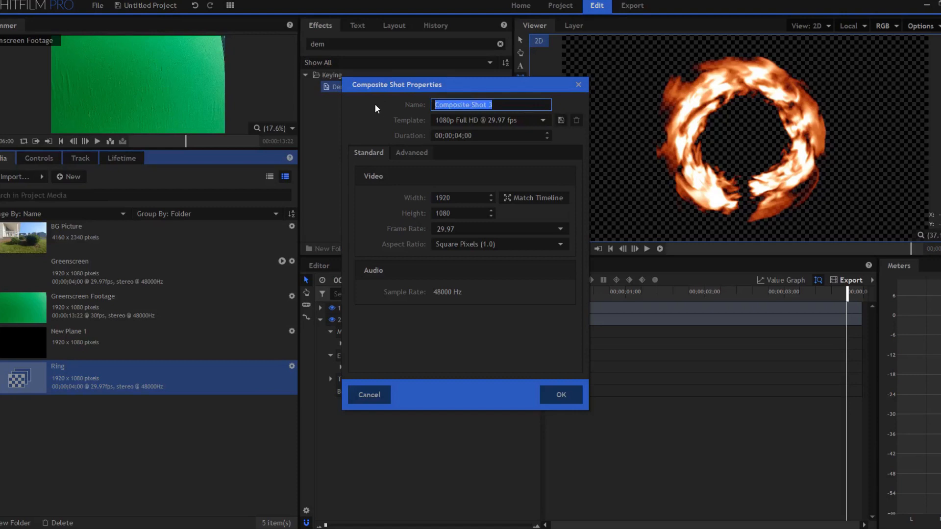
pyautogui.write('Ringh')
pyautogui.press('BackSpace')
pyautogui.write('of Fire')
pyautogui.press('Return')
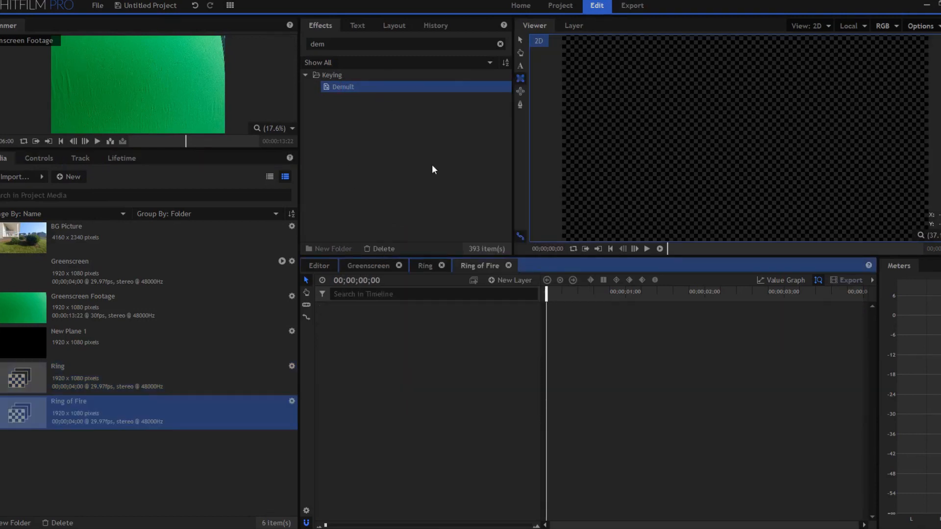
# Place the Ring composite in the Ring of Fire timeline and make it a 3D layer, adding a camera
pyautogui.moveTo(60, 370); pyautogui.dragTo(465, 309)
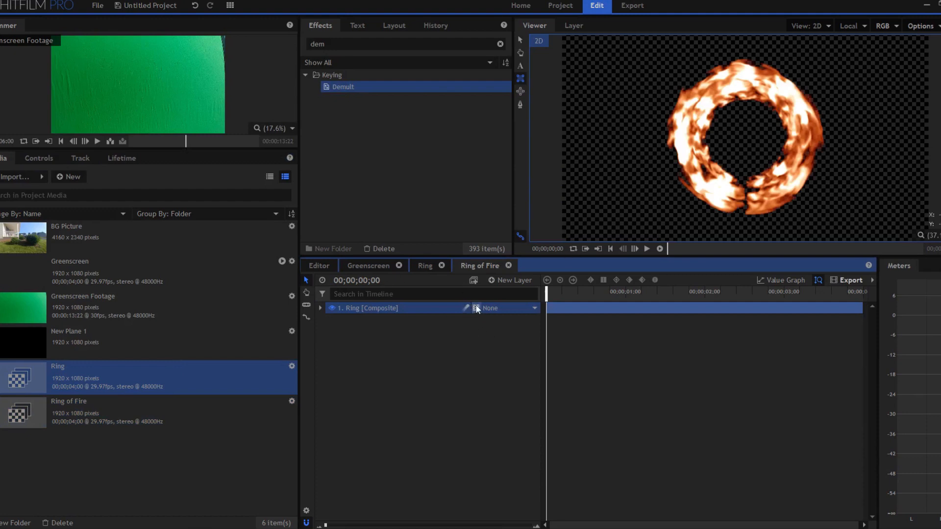
pyautogui.click(475, 308)
pyautogui.click(495, 333)
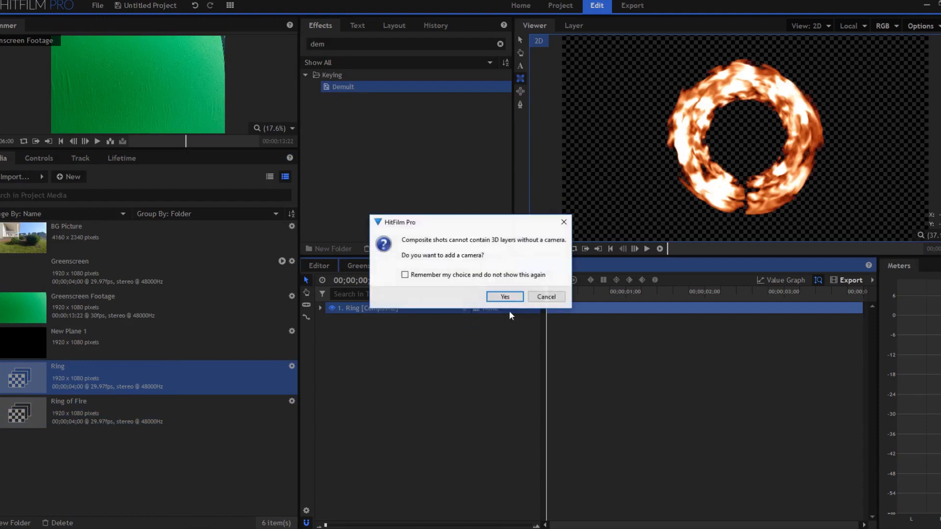
pyautogui.click(505, 297)
pyautogui.click(320, 307)
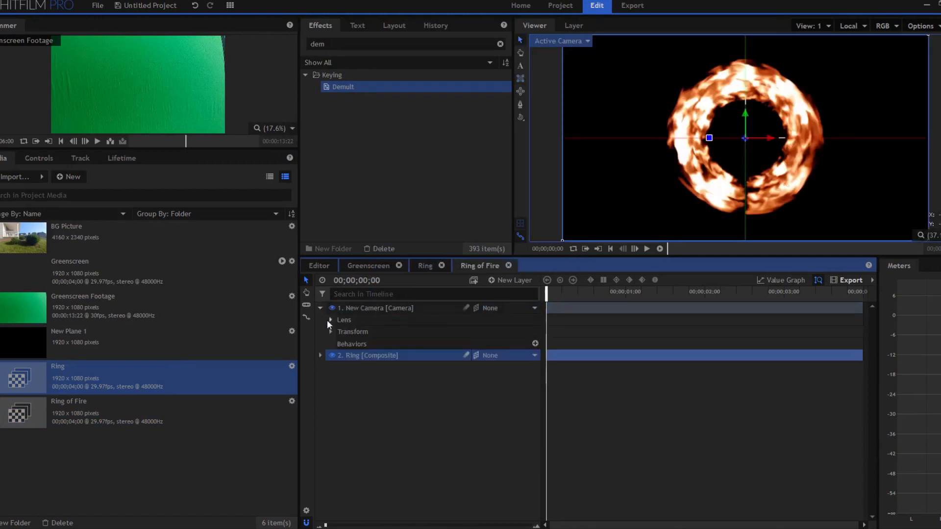
pyautogui.click(320, 308)
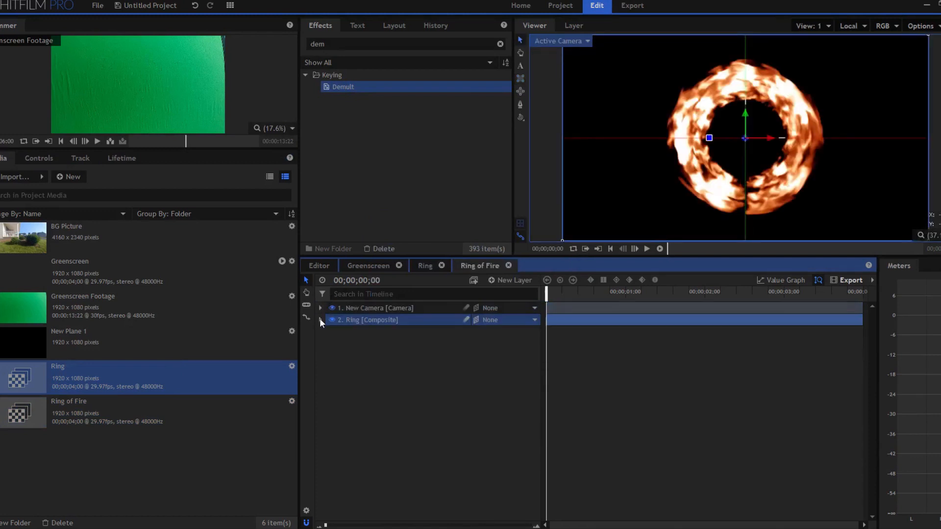
# Rotate the Ring layer in 3D through its transform properties so the ring is seen at an angle
pyautogui.click(320, 319)
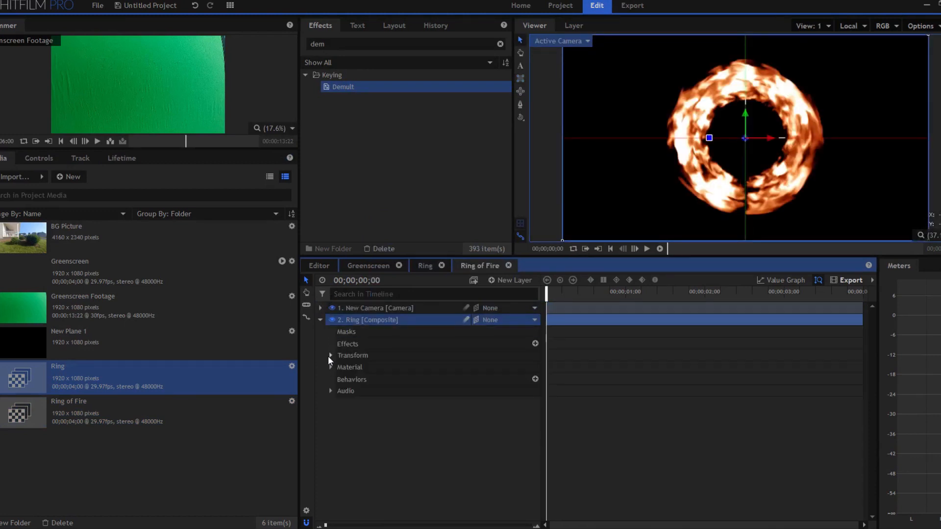
pyautogui.click(329, 355)
pyautogui.moveTo(532, 438); pyautogui.dragTo(557, 438)
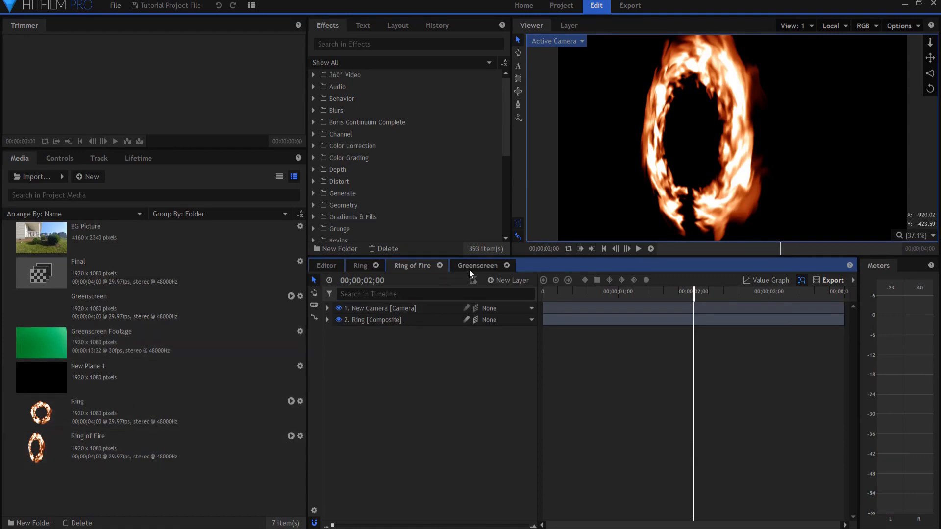
# Create a 1080p Full HD, 29.97 fps composite shot named Final with a duration of 4 seconds
pyautogui.click(92, 179)
pyautogui.click(104, 191)
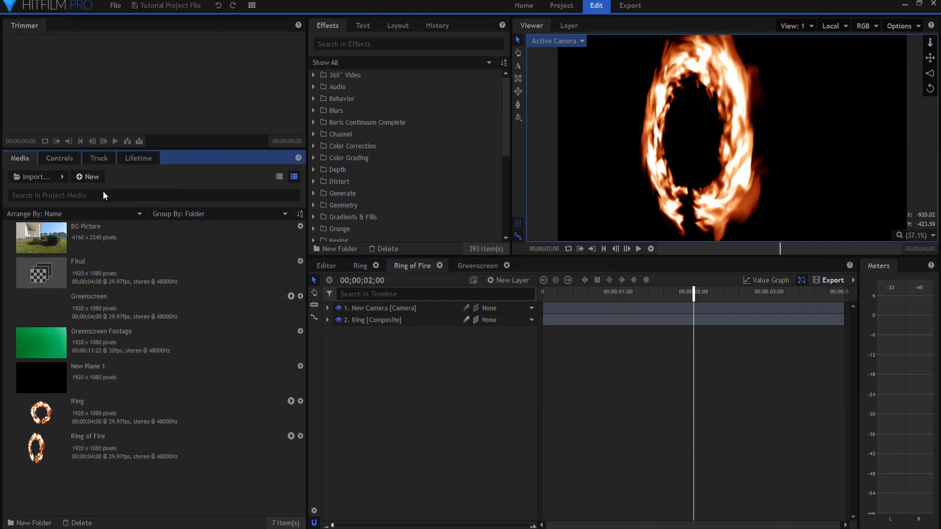
pyautogui.moveTo(492, 104); pyautogui.dragTo(394, 104)
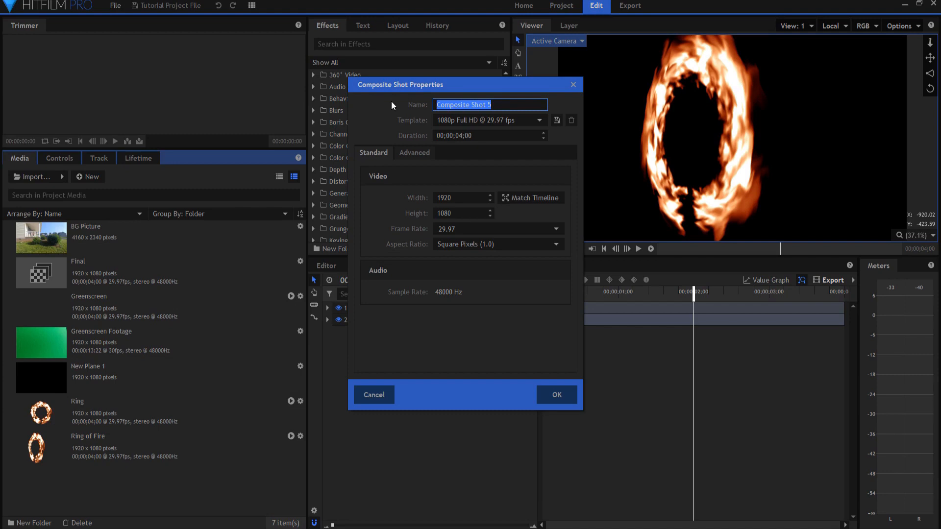
pyautogui.write('Final')
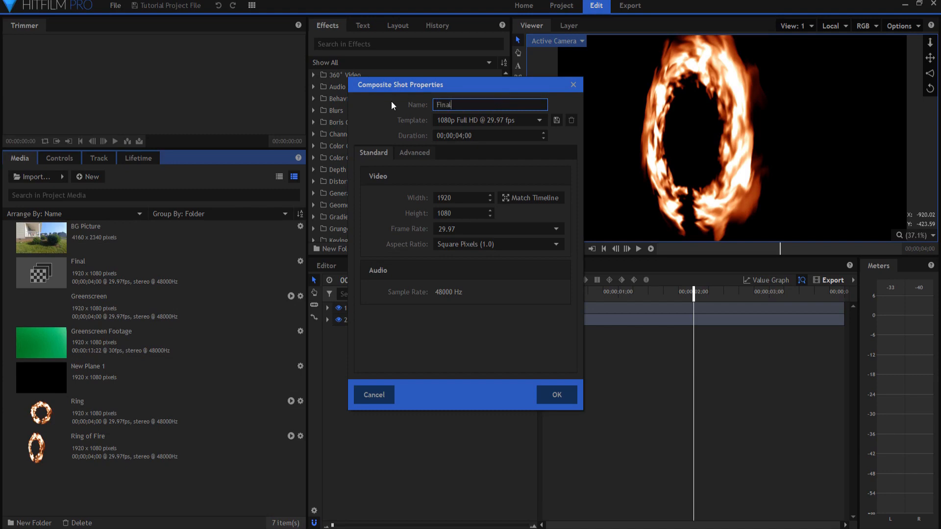
pyautogui.press('Return')
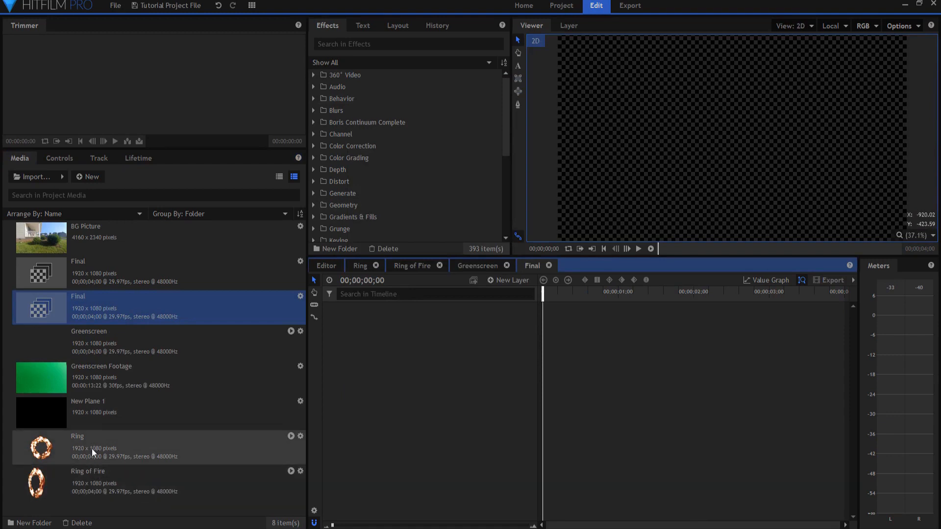
# Add the Ring of Fire composite to the Final timeline with the Greenscreen composite below it, and move the playhead to 00;00;01;20
pyautogui.moveTo(83, 487); pyautogui.dragTo(418, 362)
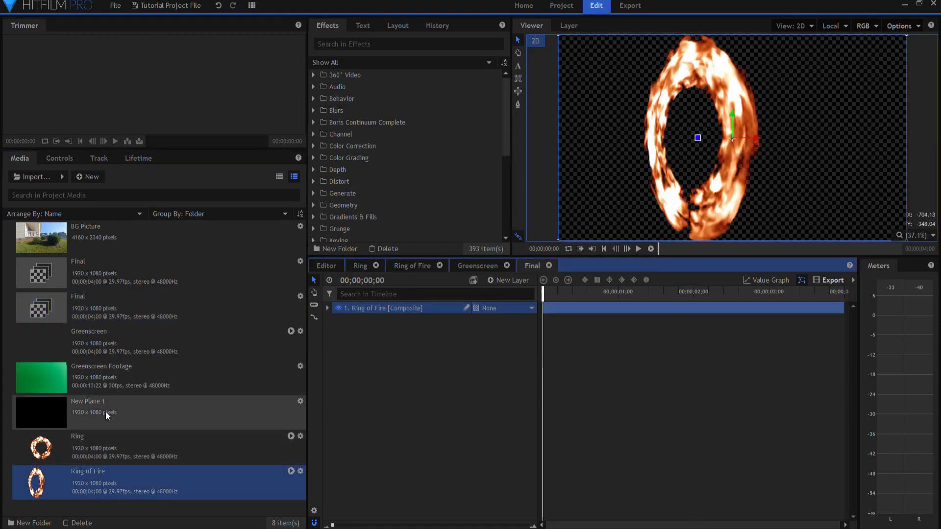
pyautogui.moveTo(89, 330); pyautogui.dragTo(410, 372)
pyautogui.moveTo(697, 293); pyautogui.dragTo(668, 292)
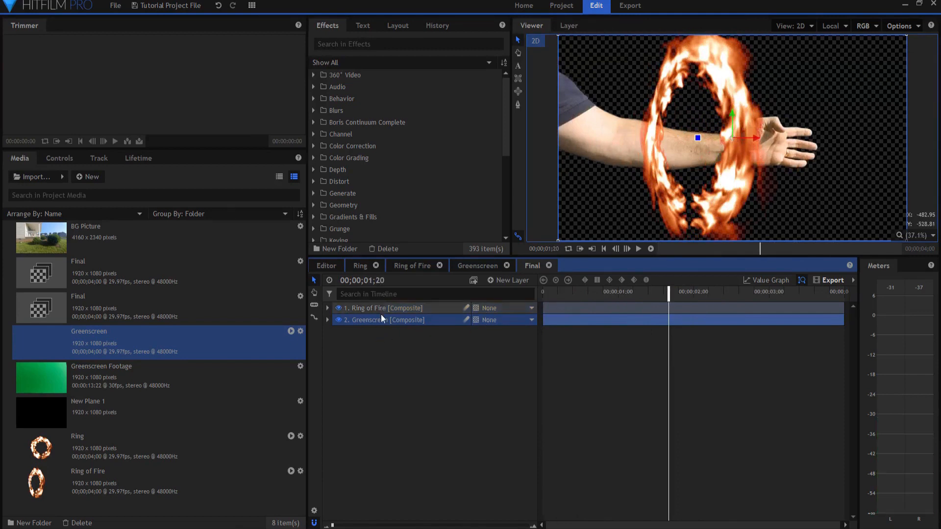
# Move the Greenscreen layer above the Ring of Fire layer and set the playhead to 00;00;00;29
pyautogui.moveTo(380, 325); pyautogui.dragTo(387, 309)
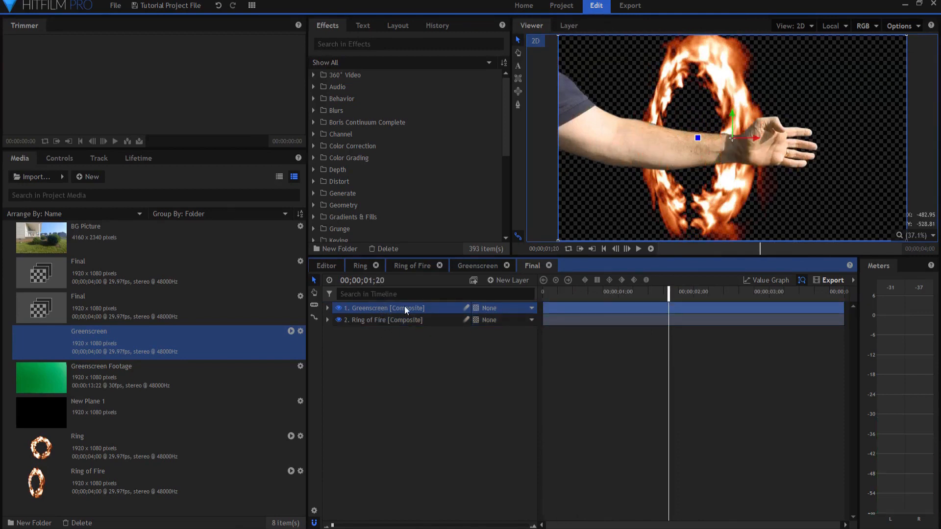
pyautogui.moveTo(667, 299); pyautogui.dragTo(619, 265)
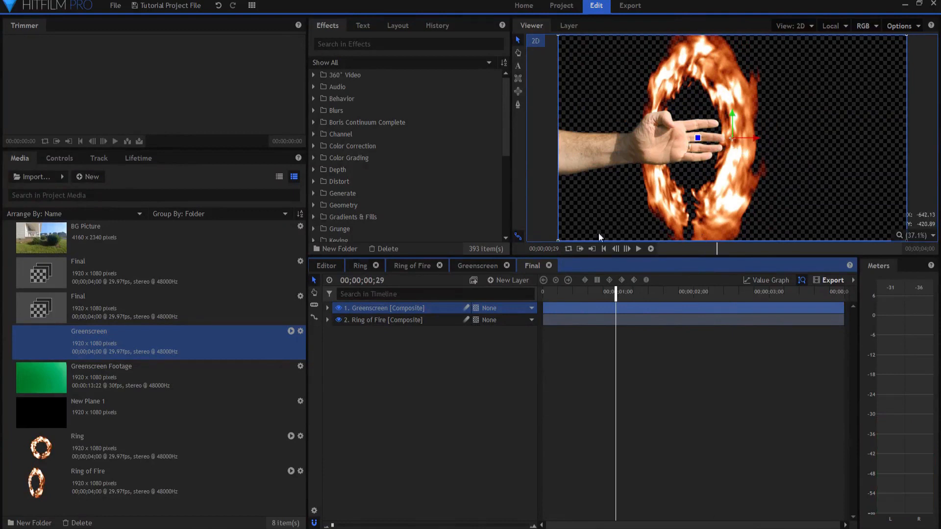
# Draw a rectangular mask on the Ring of Fire layer that keeps only the left half of the ring
pyautogui.click(364, 320)
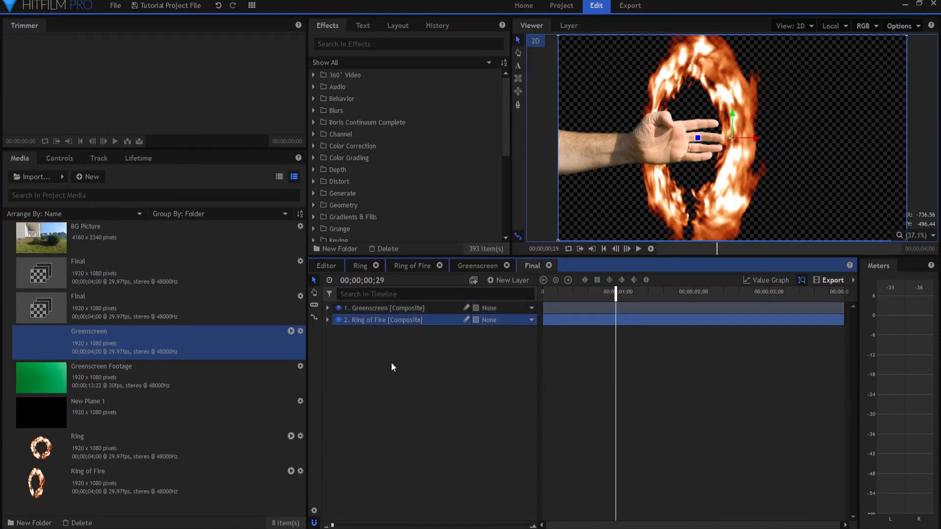
pyautogui.click(326, 320)
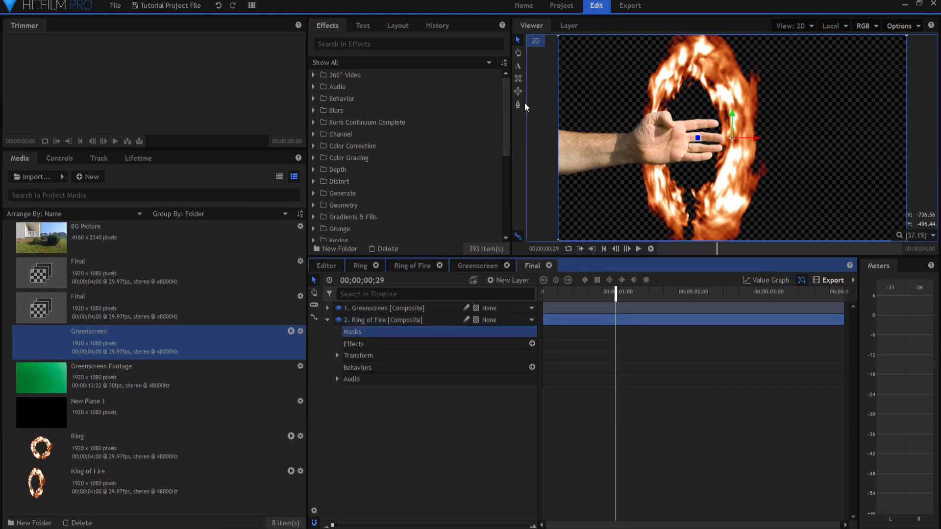
pyautogui.click(517, 78)
pyautogui.scroll(-1, 733, 145)
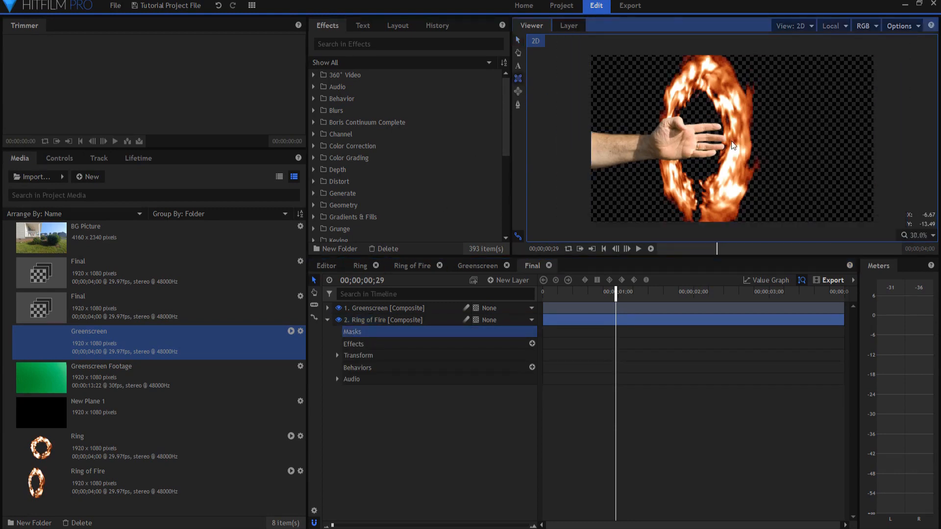
pyautogui.moveTo(569, 45); pyautogui.dragTo(699, 234)
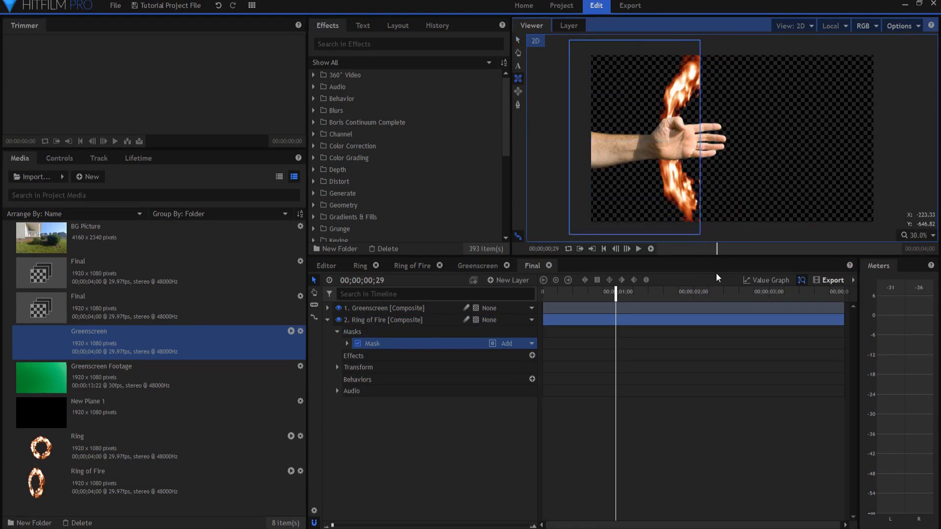
# Duplicate the masked Ring of Fire layer and place the copy above the Greenscreen layer
pyautogui.click(328, 319)
pyautogui.rightClick(361, 321)
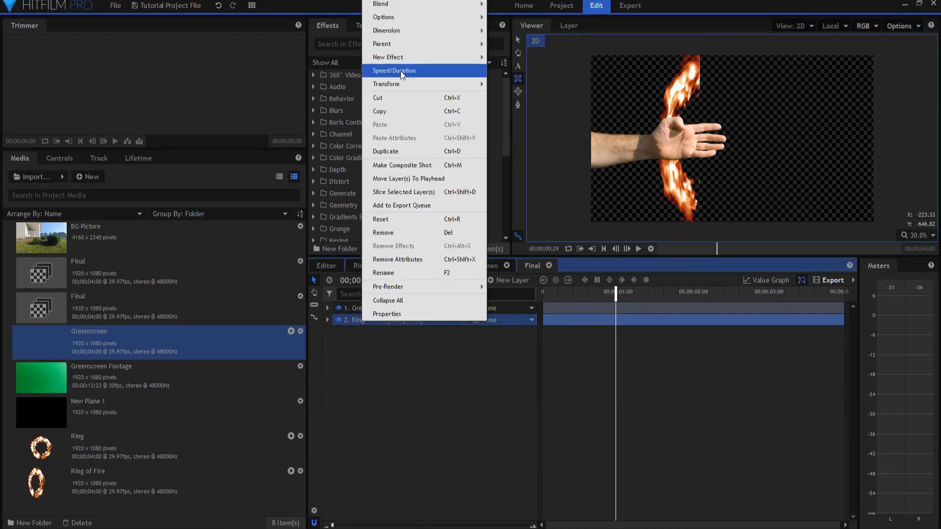
pyautogui.click(387, 152)
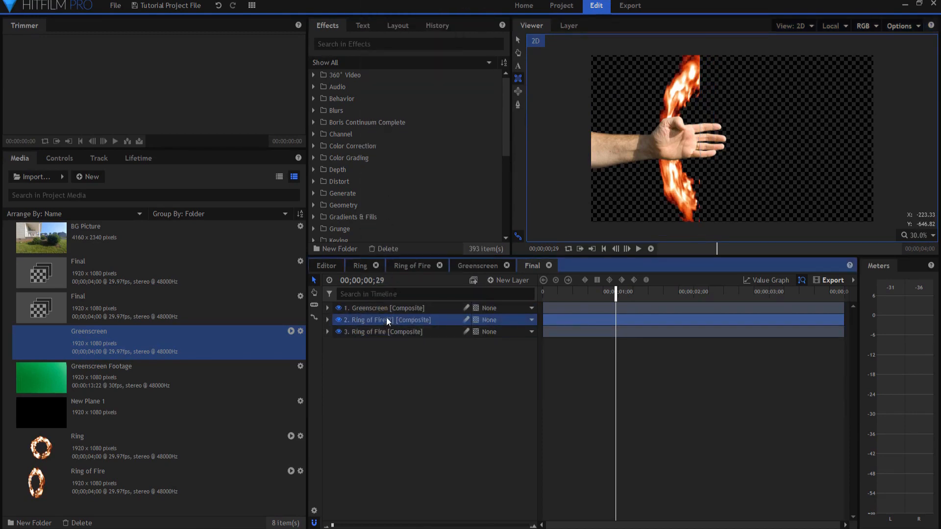
pyautogui.moveTo(390, 309); pyautogui.dragTo(378, 308)
# Invert the mask on the Ring of Fire copy and scrub the timeline to 00;00;01;18
pyautogui.click(328, 307)
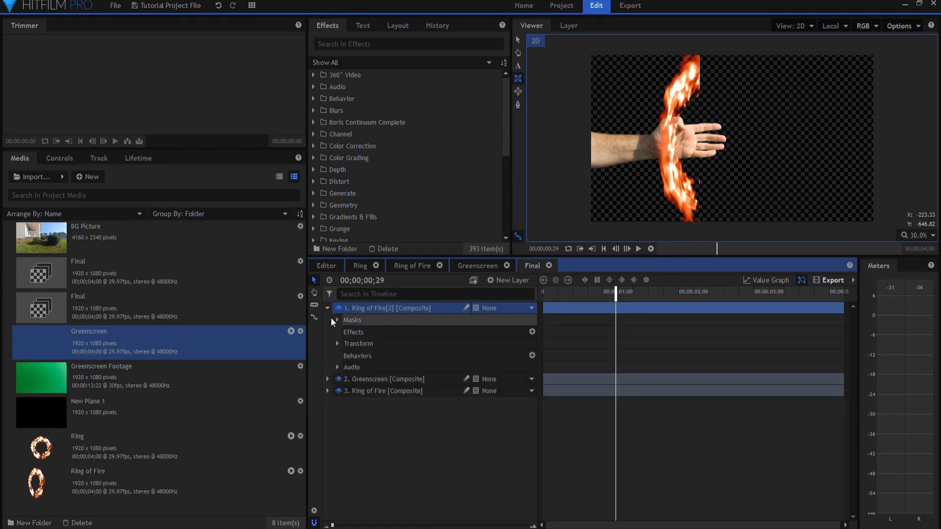
pyautogui.click(337, 320)
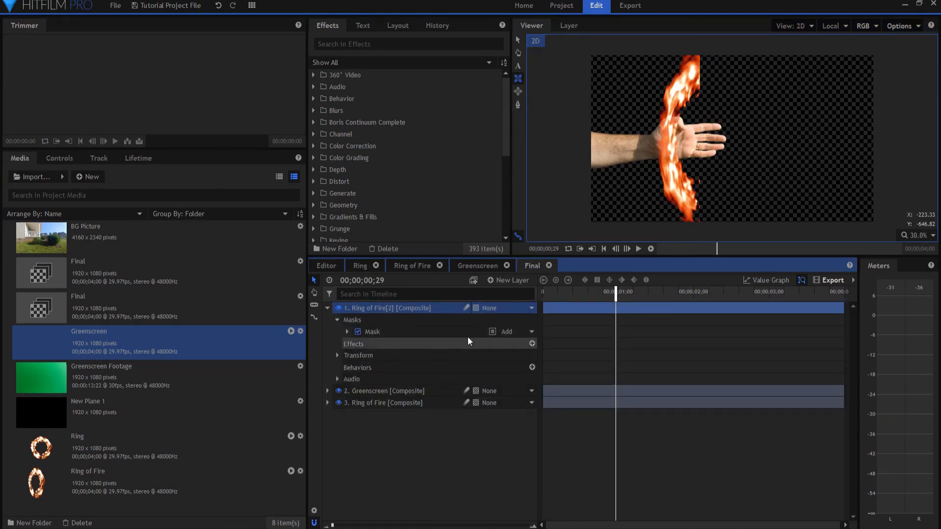
pyautogui.click(493, 332)
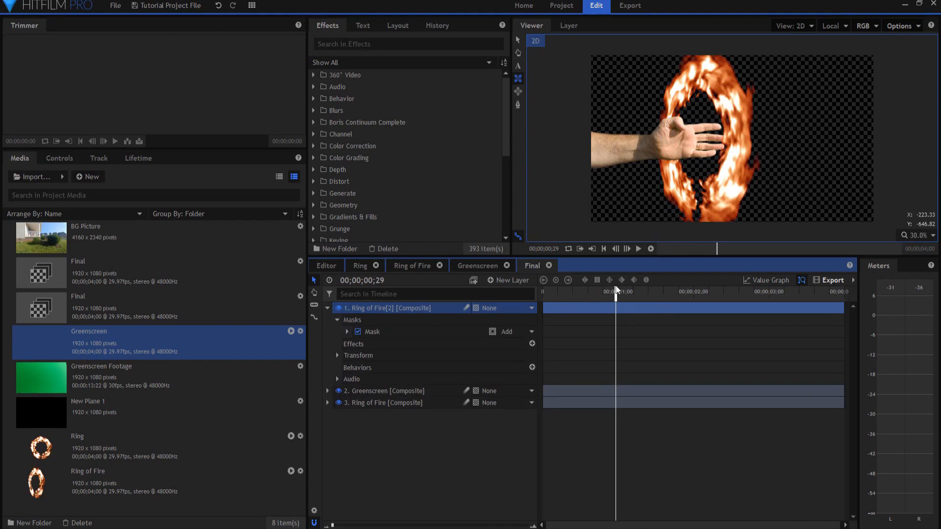
pyautogui.moveTo(616, 296); pyautogui.dragTo(608, 338)
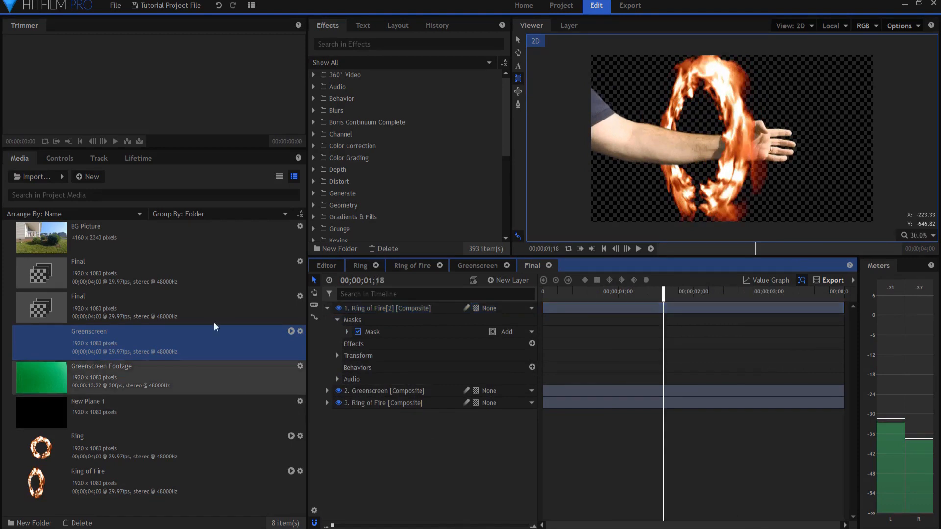
# Add BG Picture as the lowest layer of the Final timeline and move the playhead to 00;00;01;27
pyautogui.moveTo(72, 237); pyautogui.dragTo(493, 417)
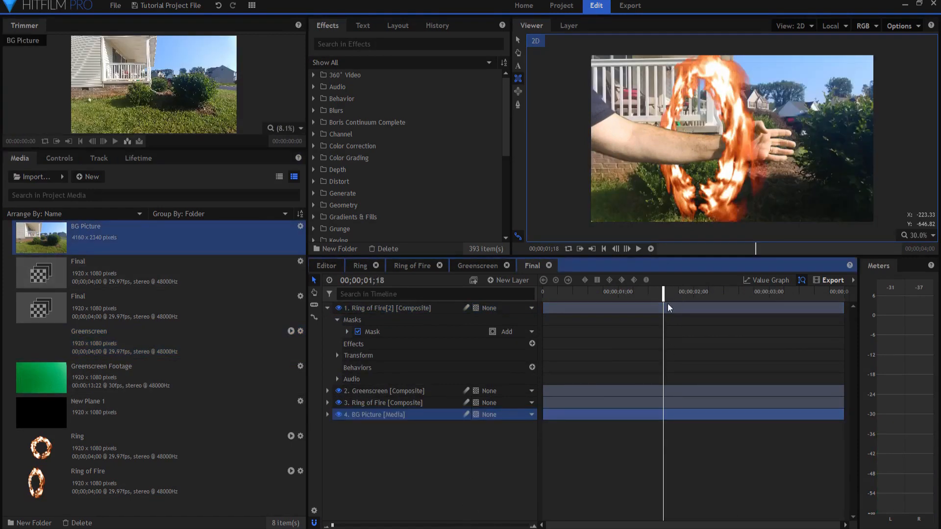
pyautogui.moveTo(659, 294); pyautogui.dragTo(686, 294)
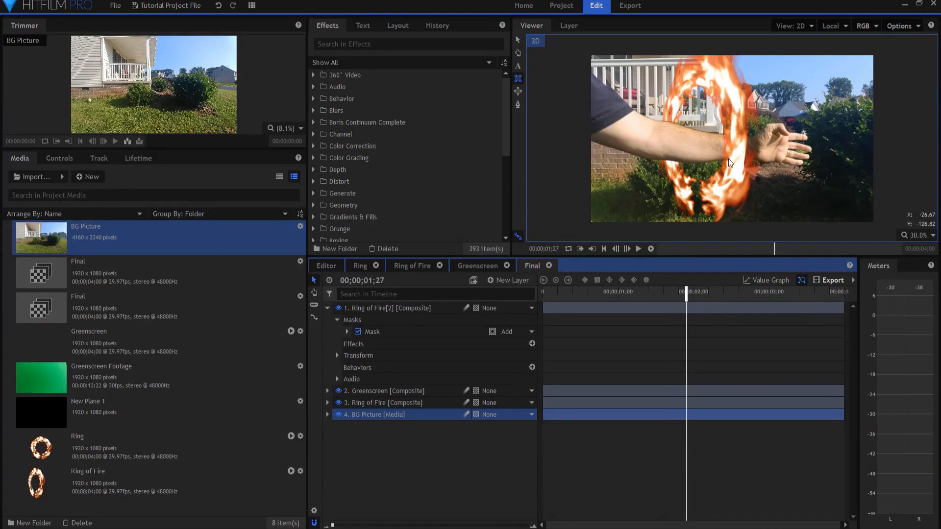
pyautogui.click(327, 308)
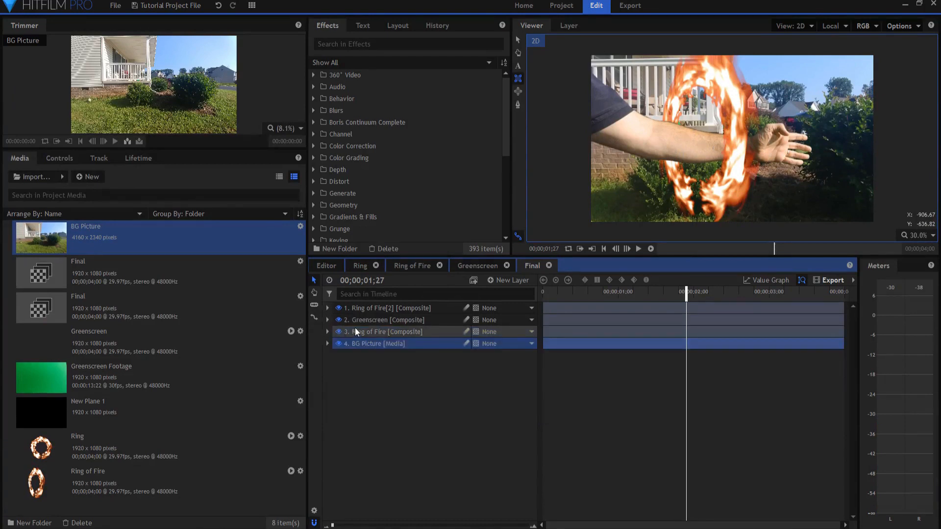
# Draw a closed freehand mask on the Greenscreen layer, following the ring's right band and enclosing the frame's left side, and scrub to 00;00;00;25
pyautogui.click(369, 321)
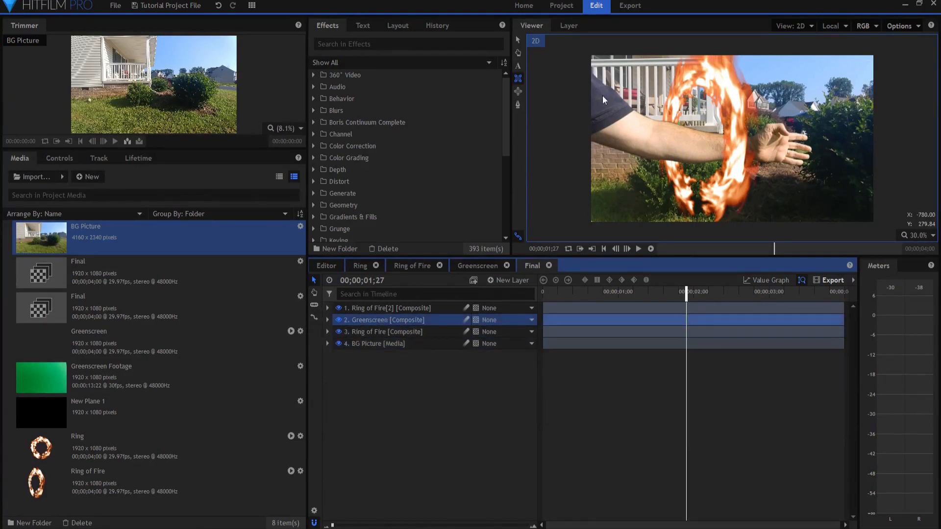
pyautogui.click(517, 105)
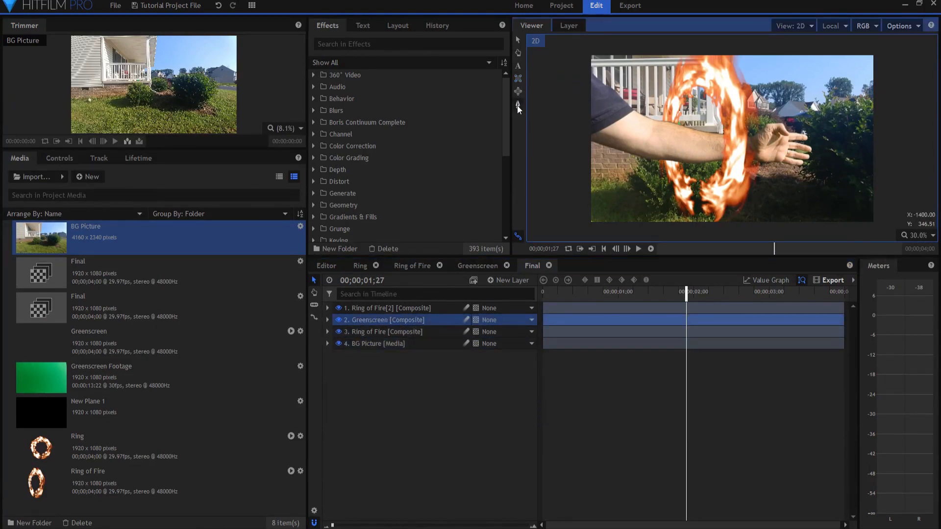
pyautogui.click(695, 46)
pyautogui.click(715, 70)
pyautogui.click(728, 100)
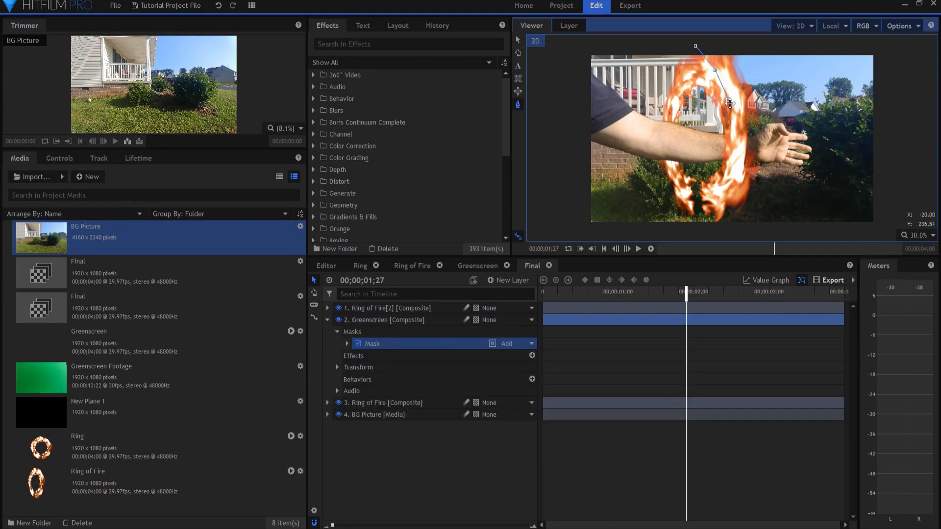
pyautogui.click(739, 132)
pyautogui.click(735, 168)
pyautogui.click(718, 201)
pyautogui.click(704, 230)
pyautogui.click(575, 231)
pyautogui.click(569, 45)
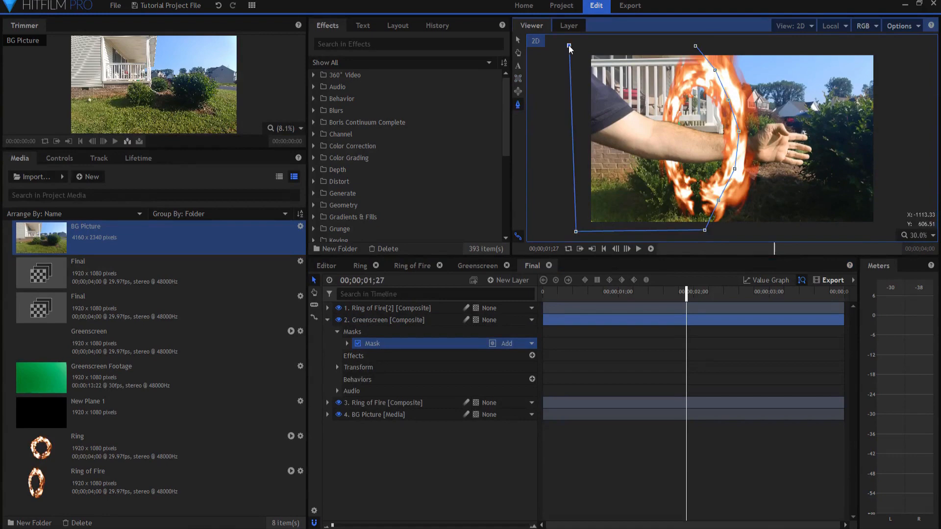
pyautogui.click(694, 46)
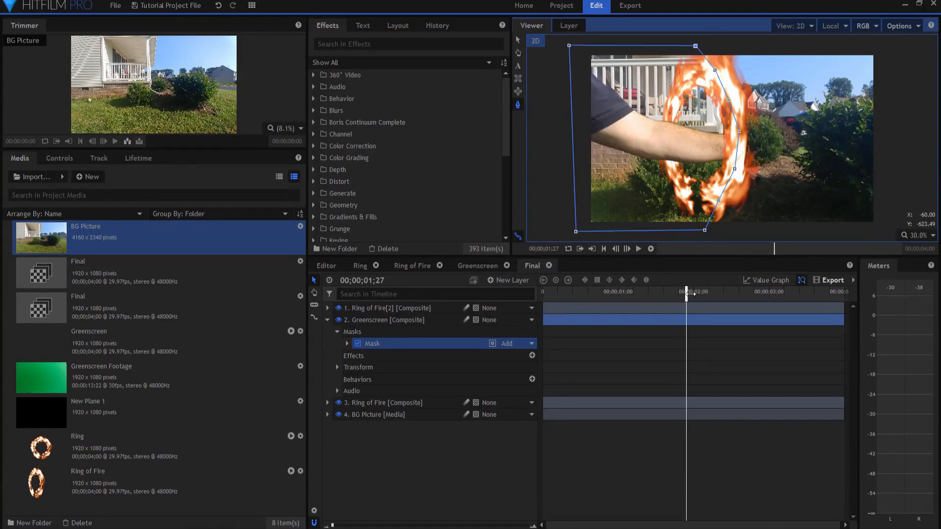
pyautogui.moveTo(686, 294); pyautogui.dragTo(601, 290)
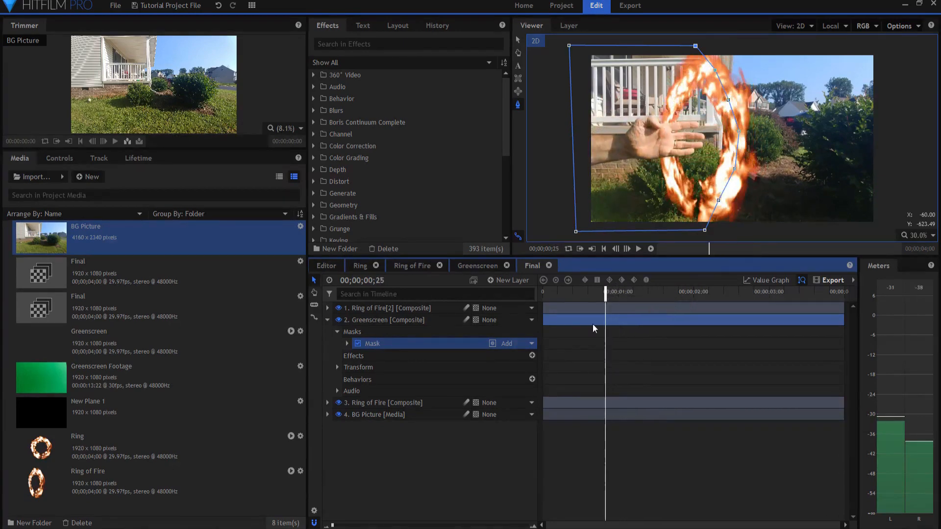
pyautogui.click(485, 473)
pyautogui.click(326, 320)
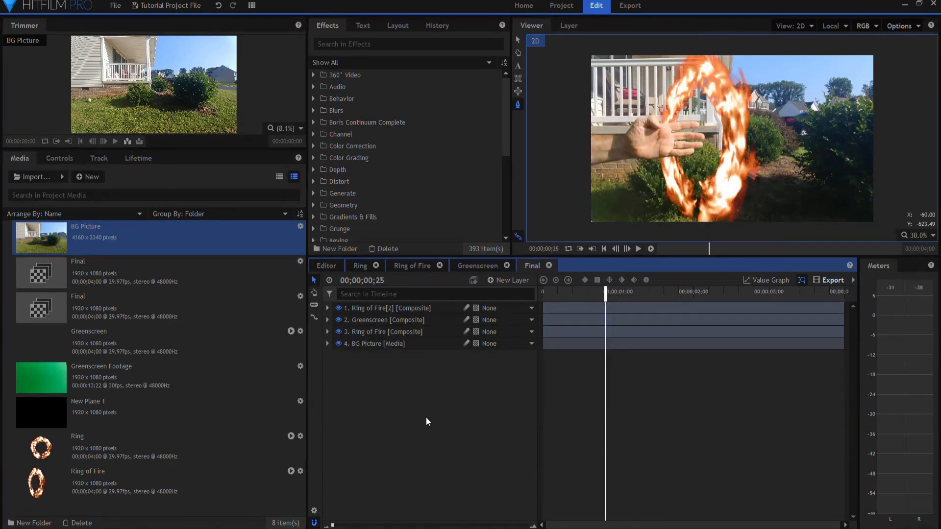